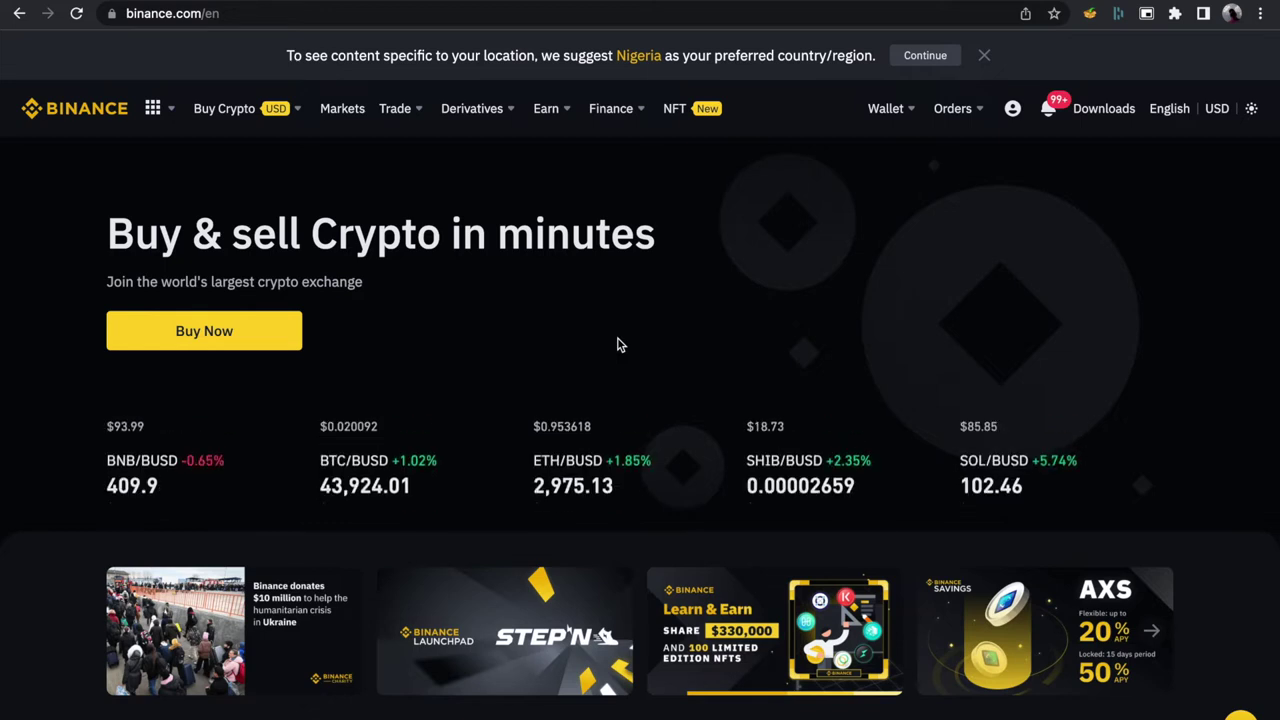
# Dismiss the country/region suggestion and open the Funding wallet from the wallet overview.
pyautogui.click(984, 55)
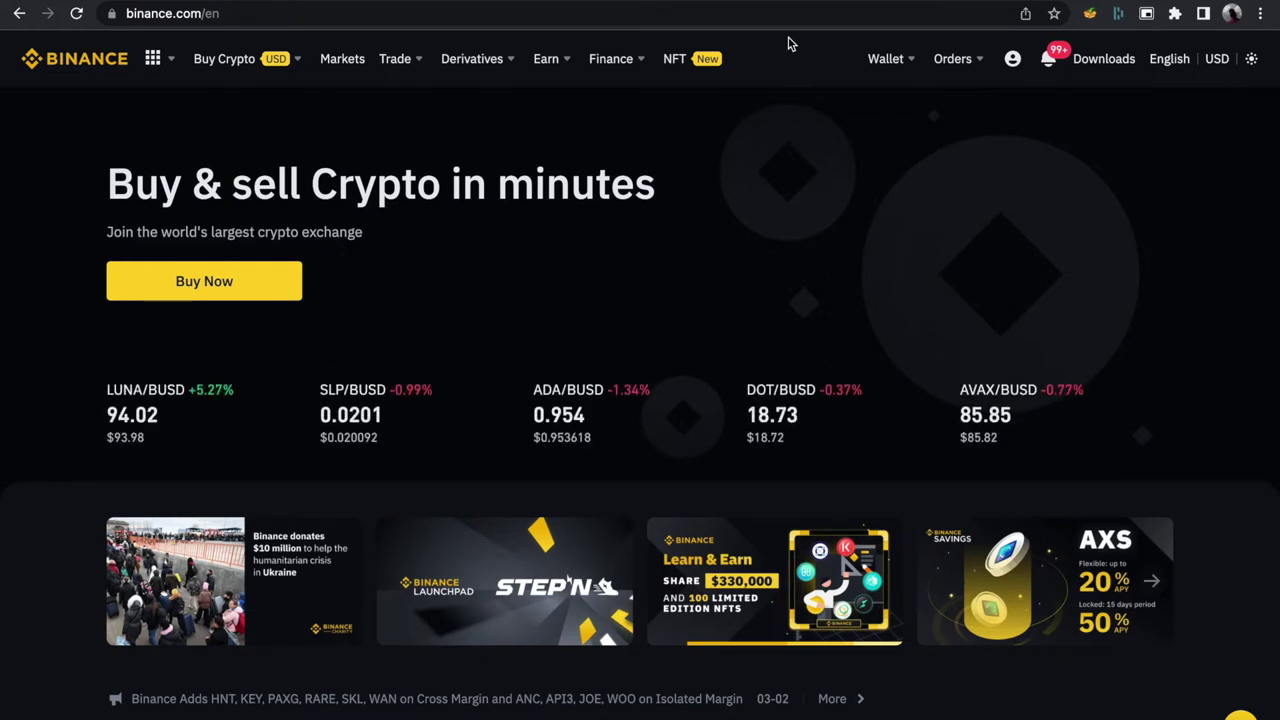
pyautogui.moveTo(392, 63)
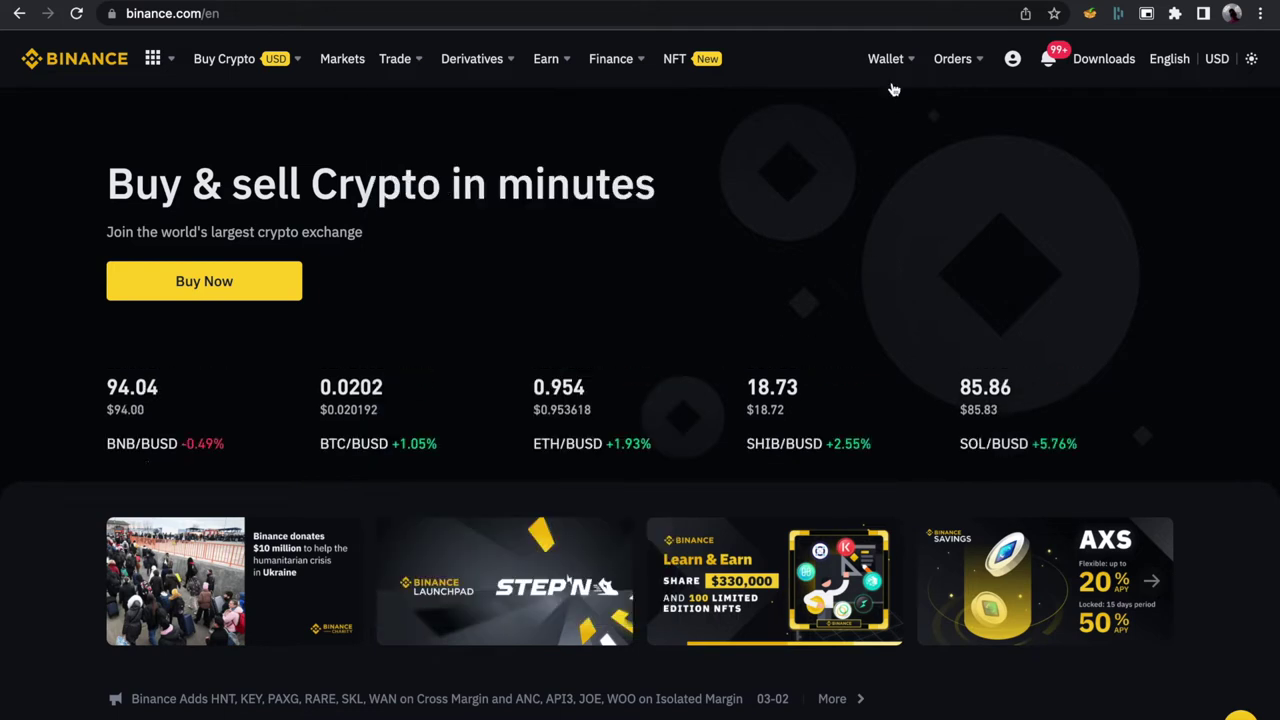
pyautogui.moveTo(893, 62)
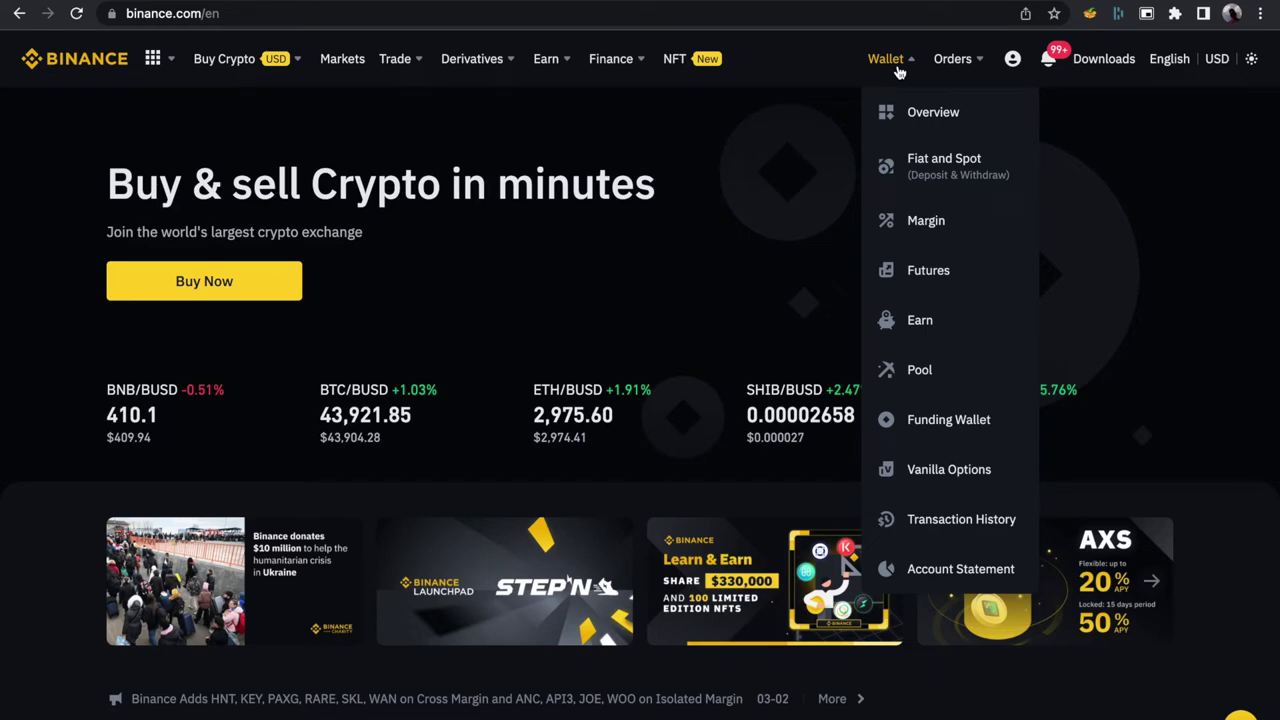
pyautogui.click(921, 120)
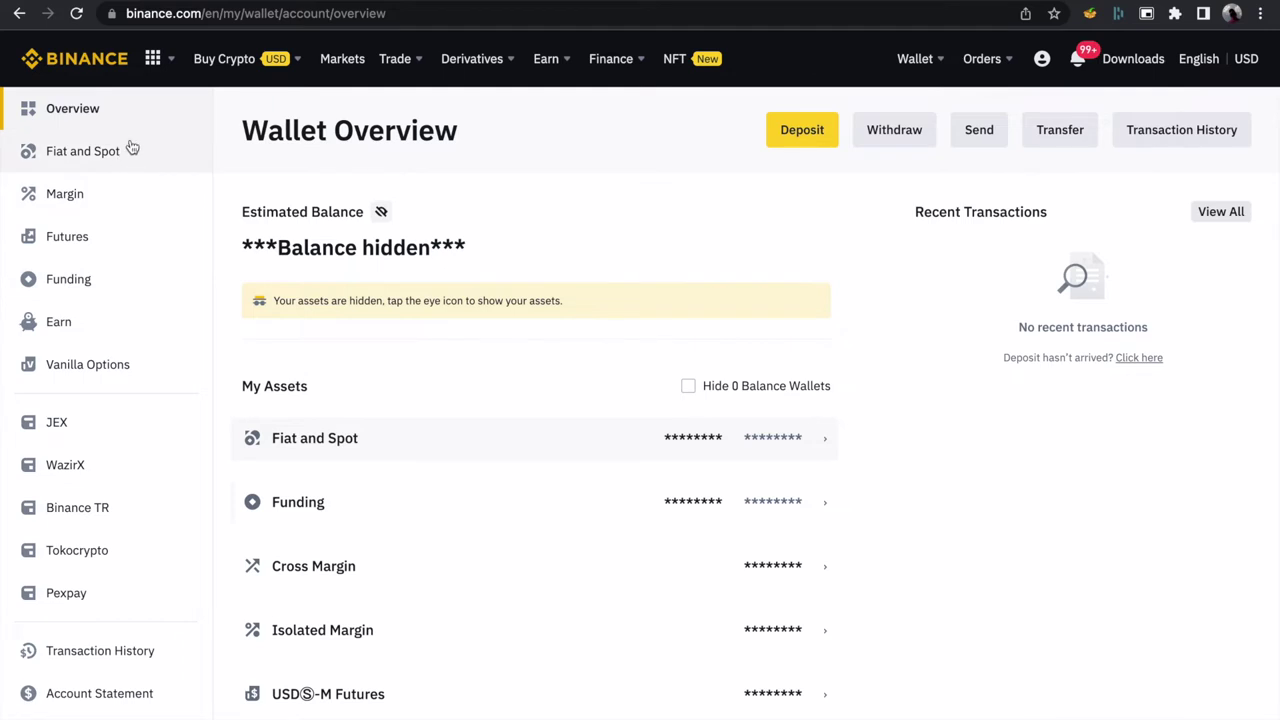
pyautogui.click(76, 288)
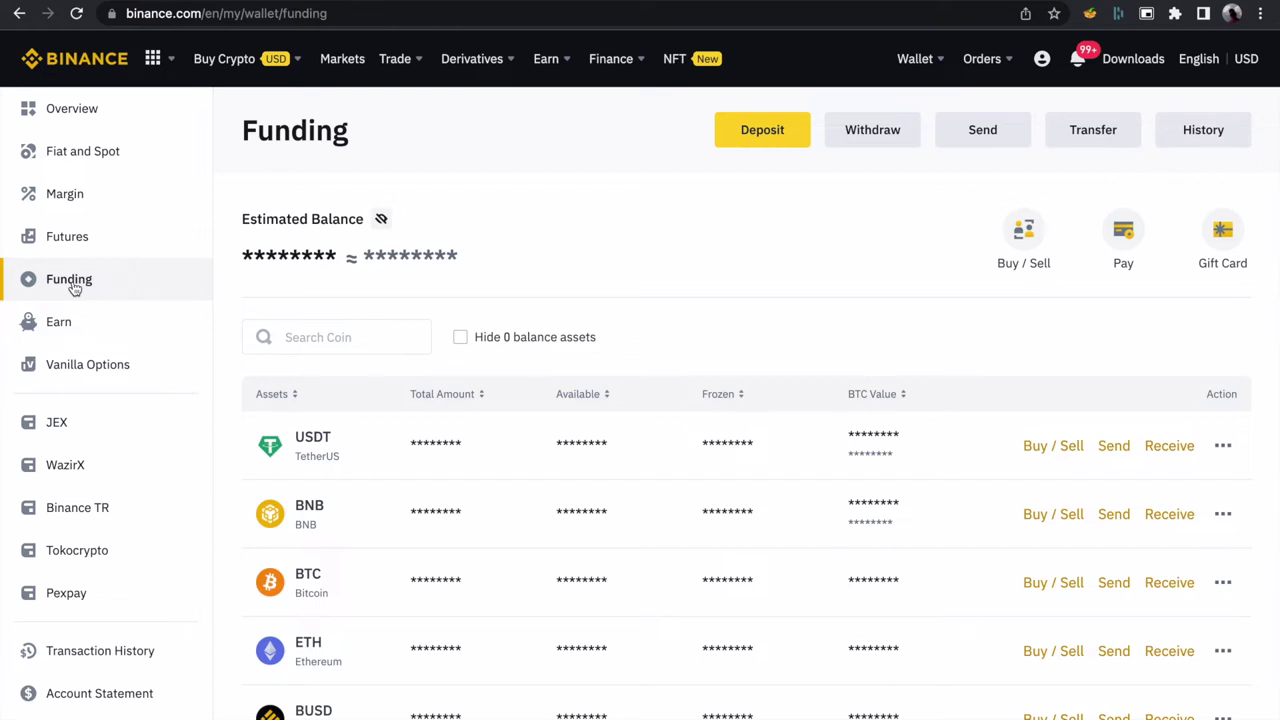
# Open the P2P trading page and acknowledge the important notice about the CNY fiat market.
pyautogui.moveTo(397, 60)
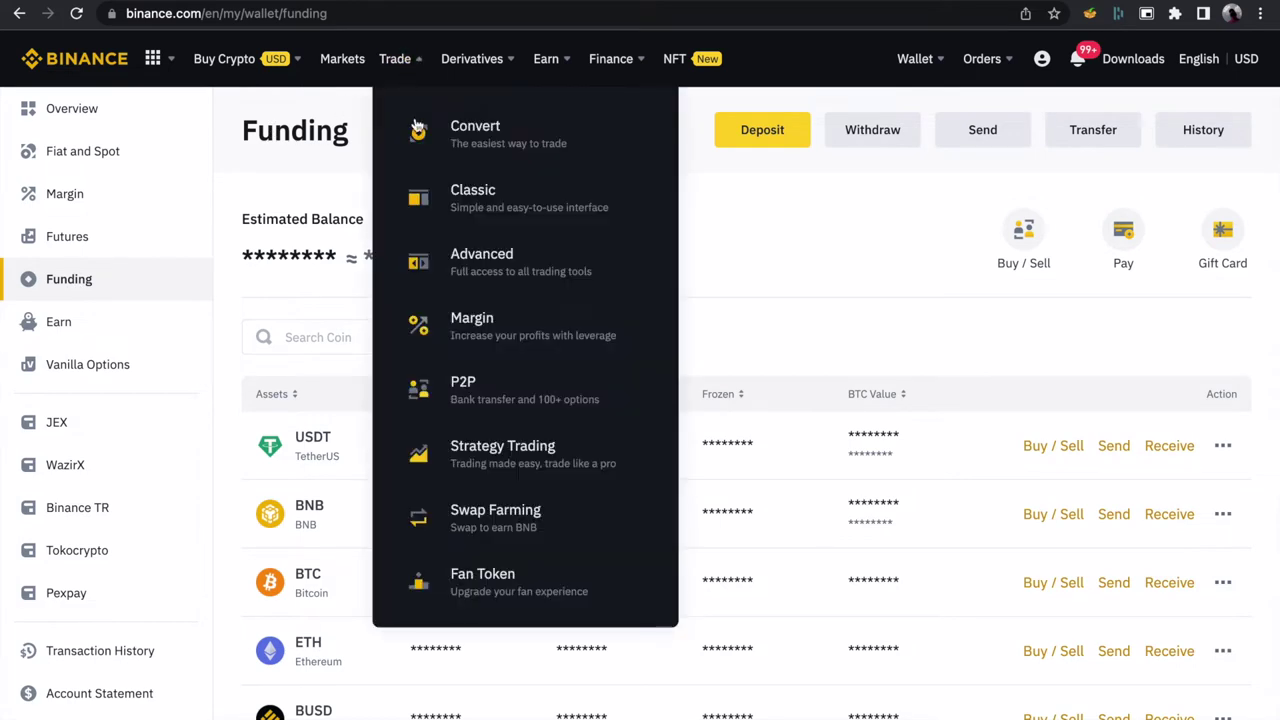
pyautogui.click(492, 396)
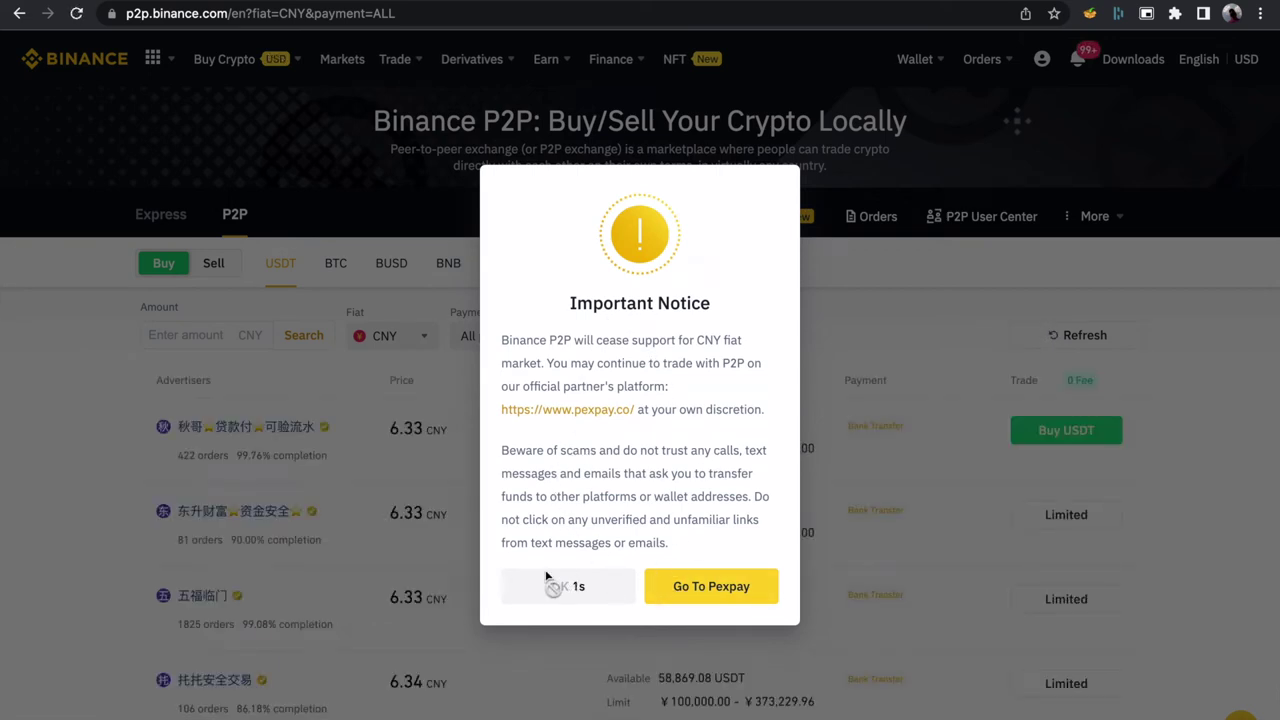
pyautogui.click(563, 590)
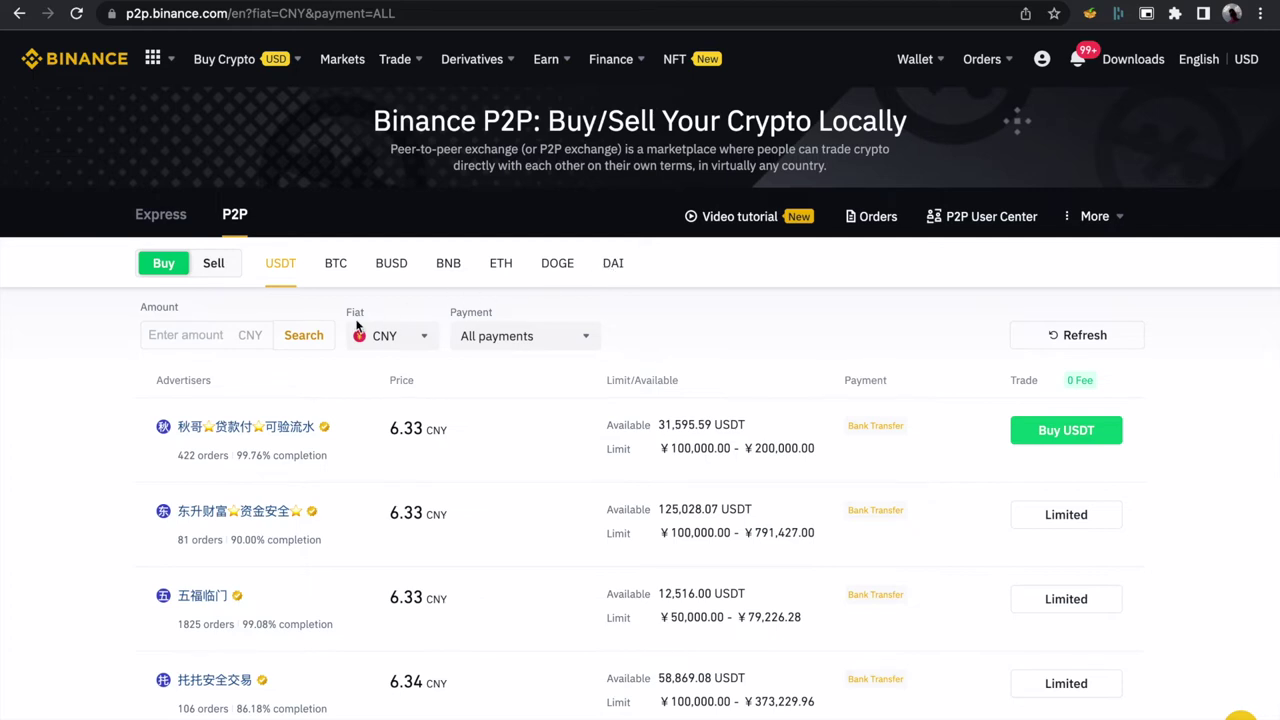
# Set the P2P fiat currency to USD and accept the risk notice.
pyautogui.click(377, 342)
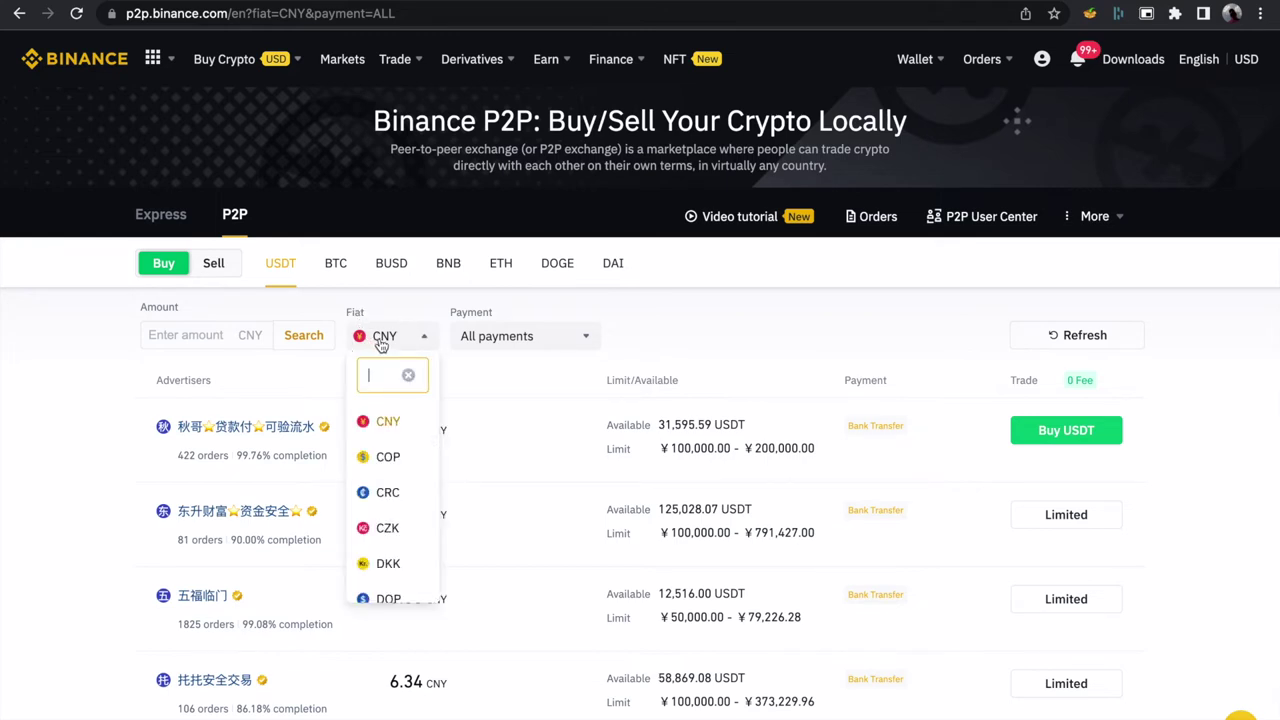
pyautogui.write('usg')
pyautogui.press('BackSpace')
pyautogui.write('d')
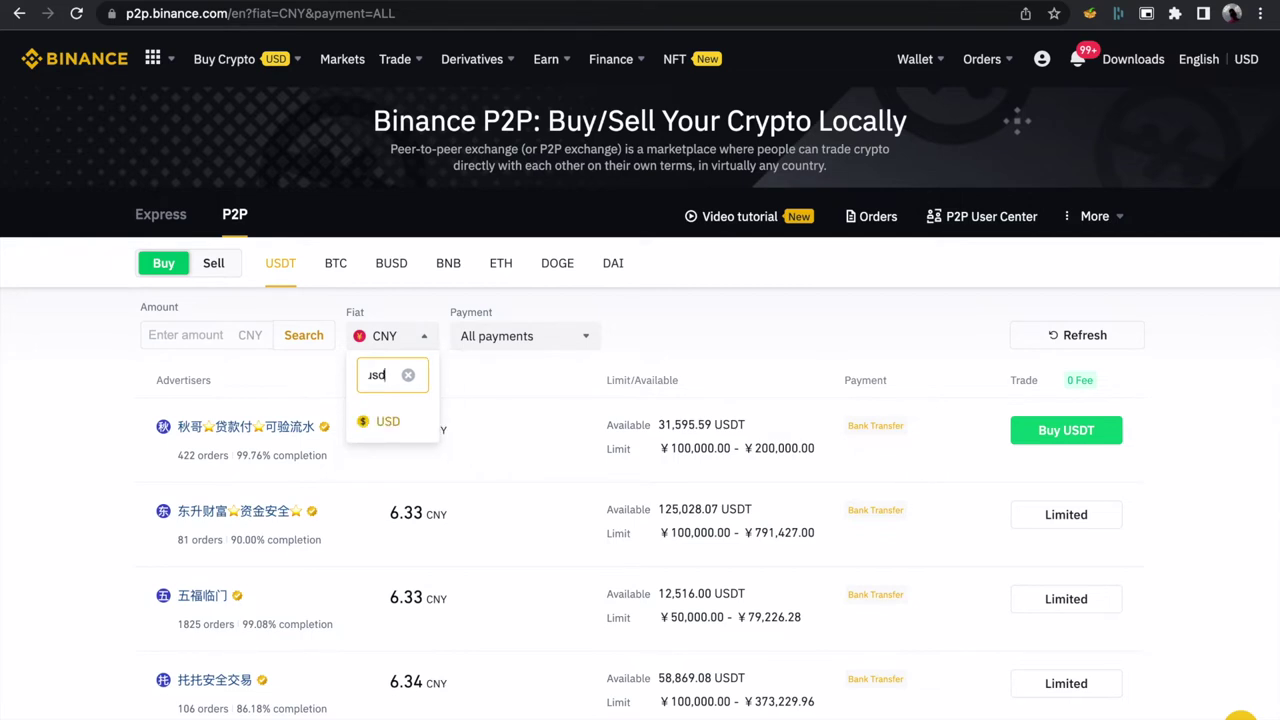
pyautogui.click(388, 425)
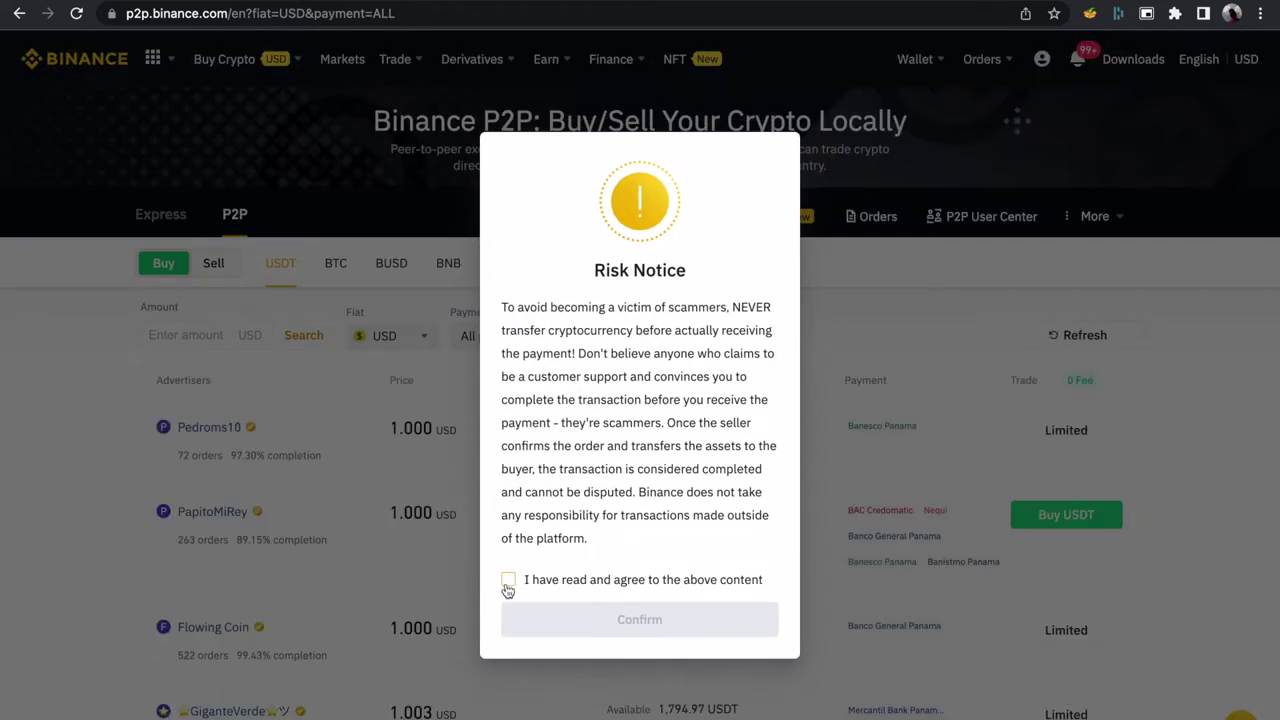
pyautogui.click(508, 581)
pyautogui.click(603, 619)
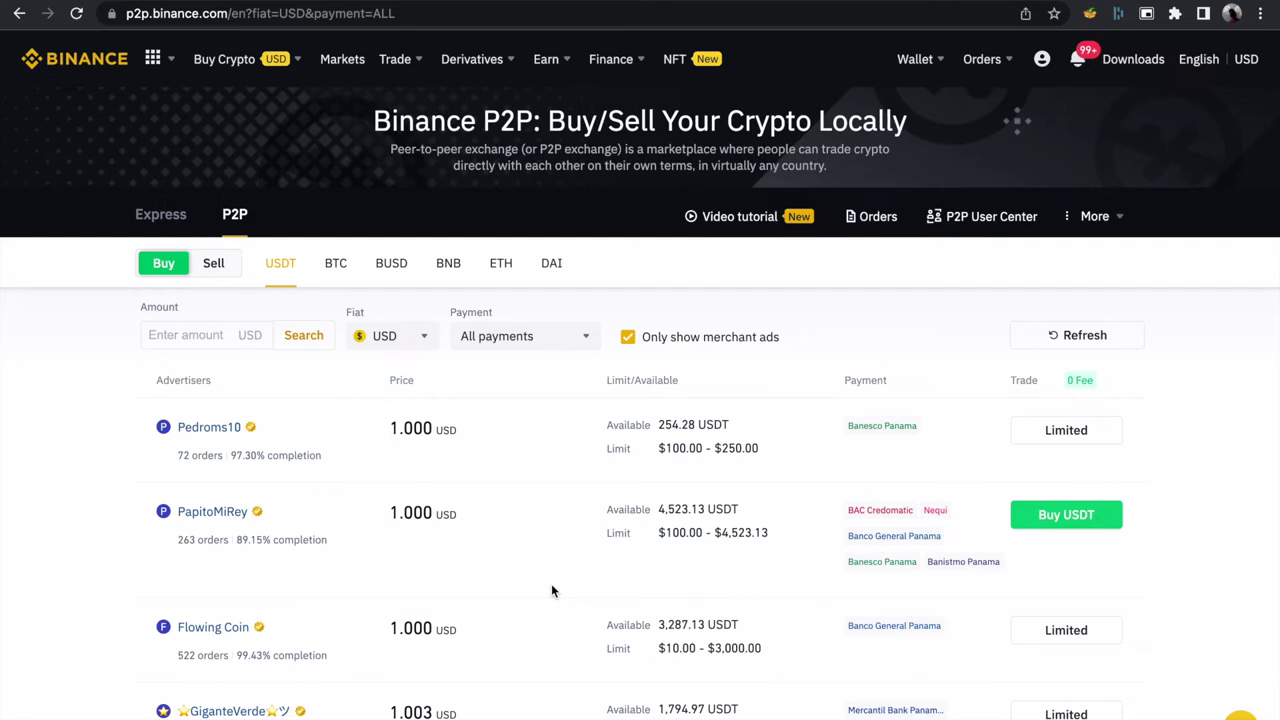
# Set the P2P fiat currency to NGN and agree to the risk notice.
pyautogui.click(401, 338)
pyautogui.write('ngn')
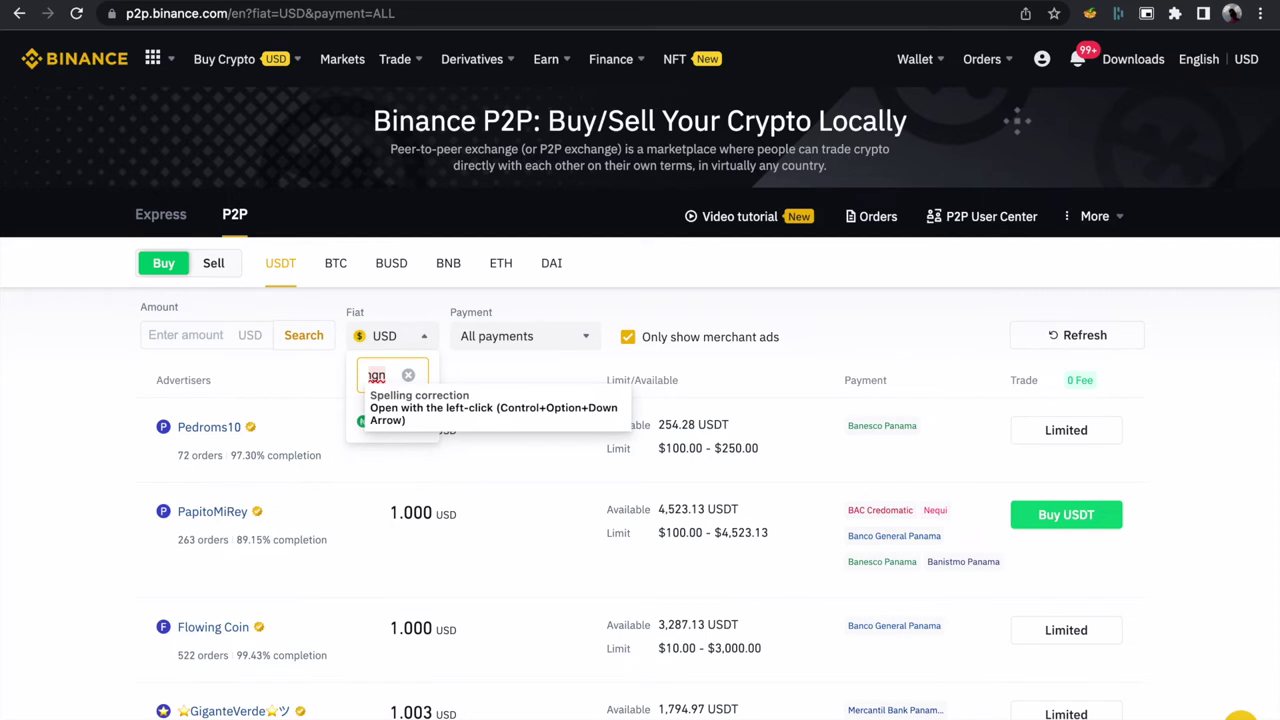
pyautogui.click(357, 424)
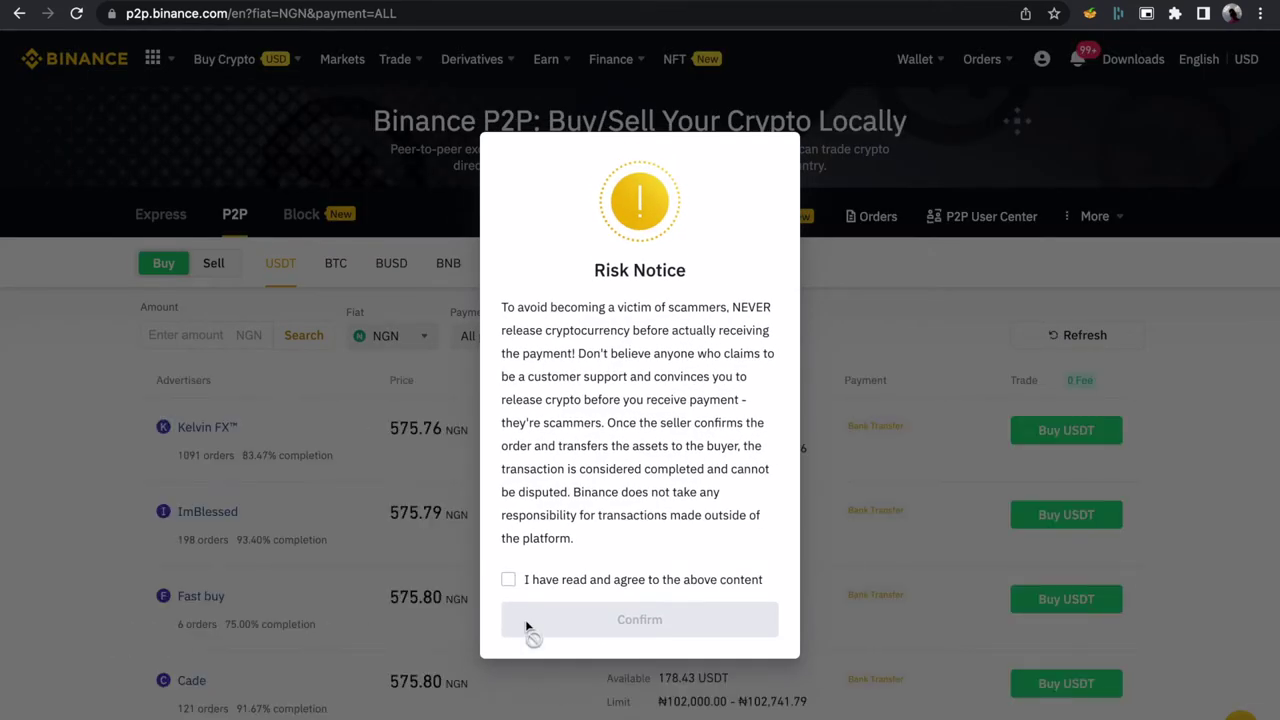
pyautogui.click(510, 585)
pyautogui.click(575, 620)
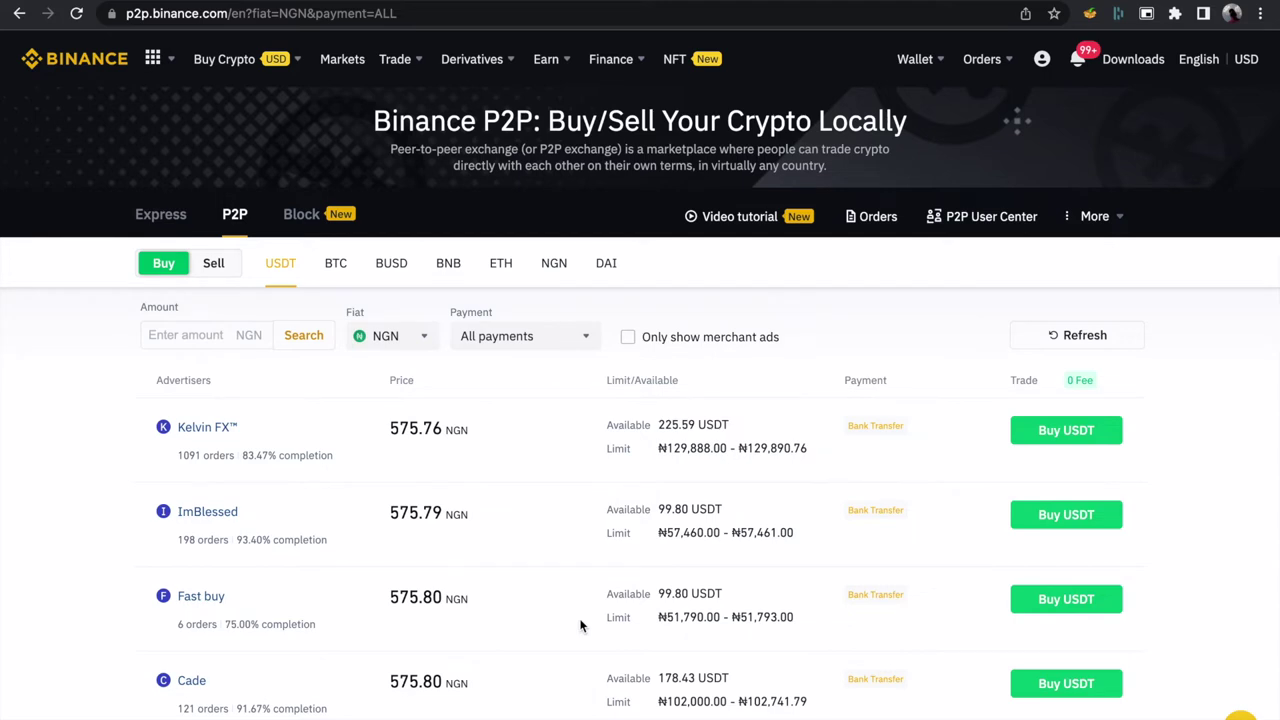
# Look through the available payment methods and filter the USDT buy offers by Bank Transfer.
pyautogui.click(508, 343)
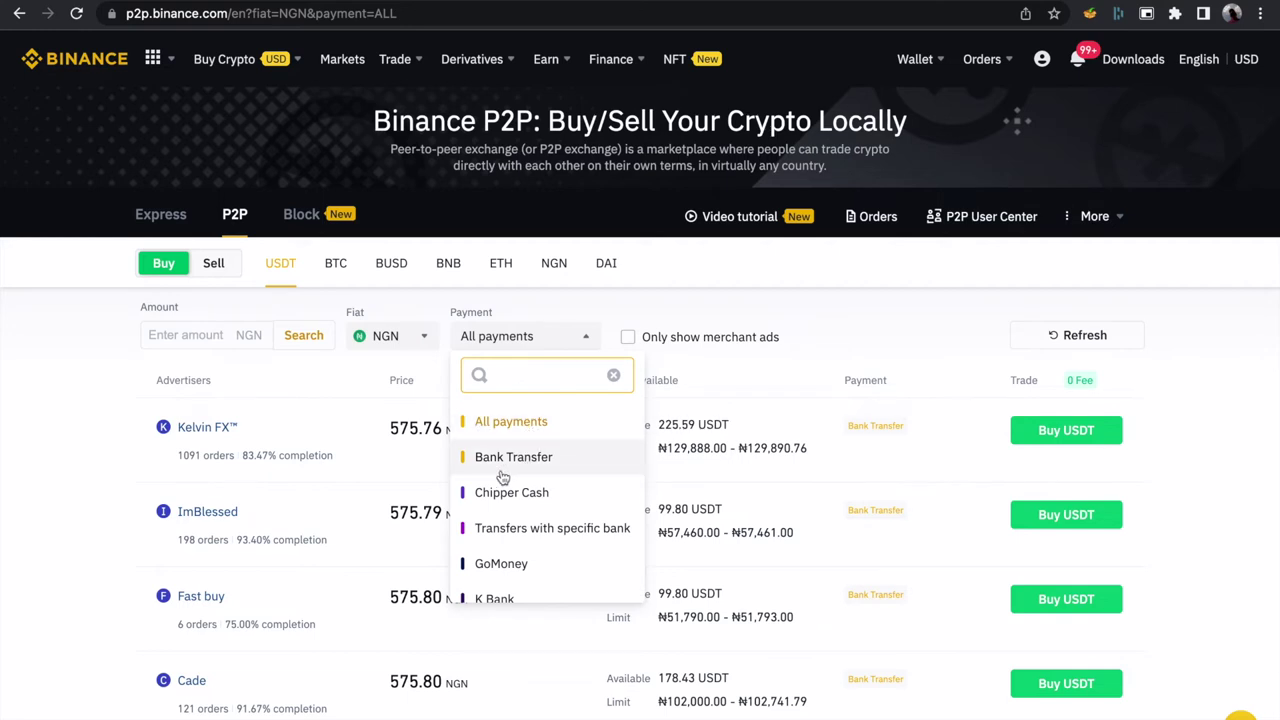
pyautogui.scroll(-2, 577, 492)
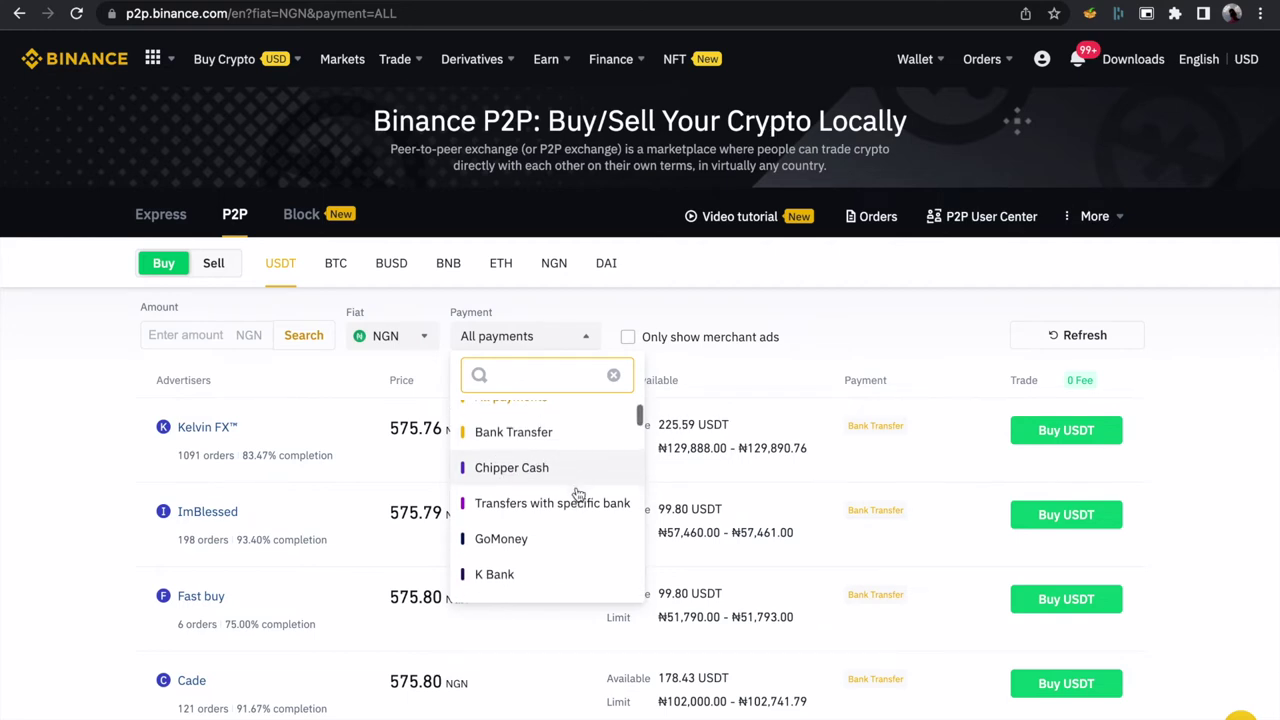
pyautogui.scroll(-3, 577, 493)
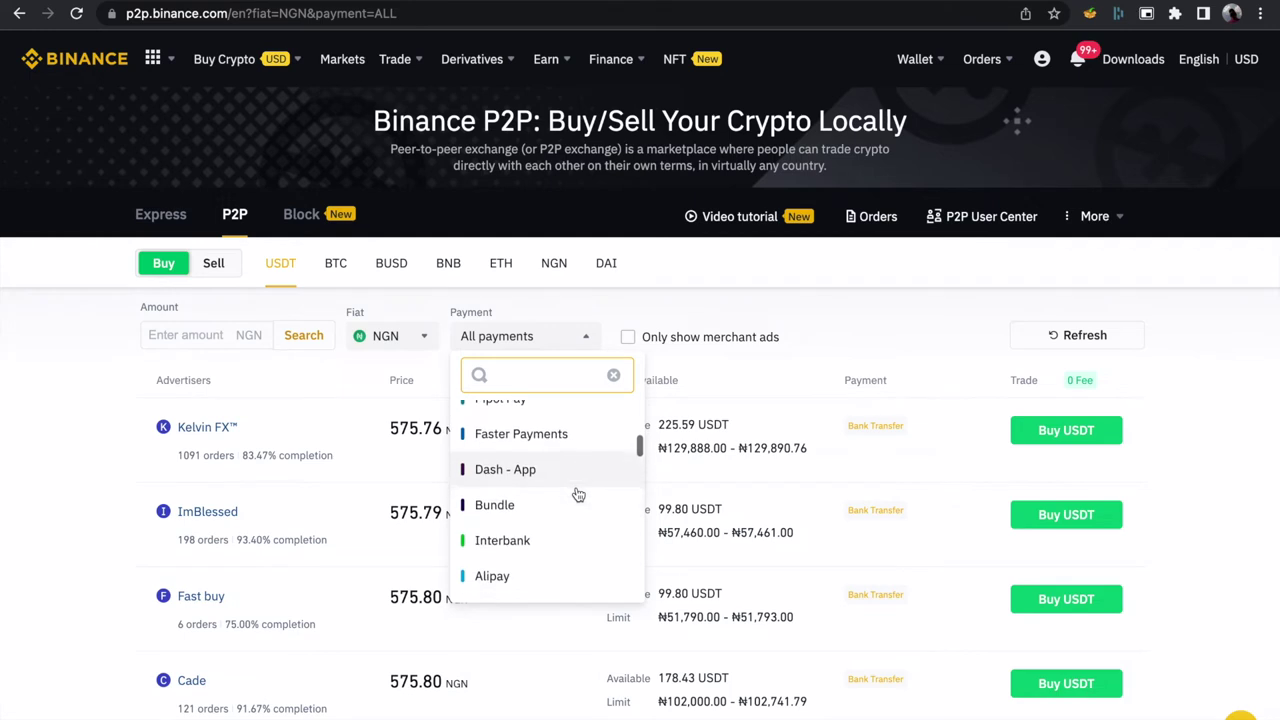
pyautogui.scroll(-4, 577, 493)
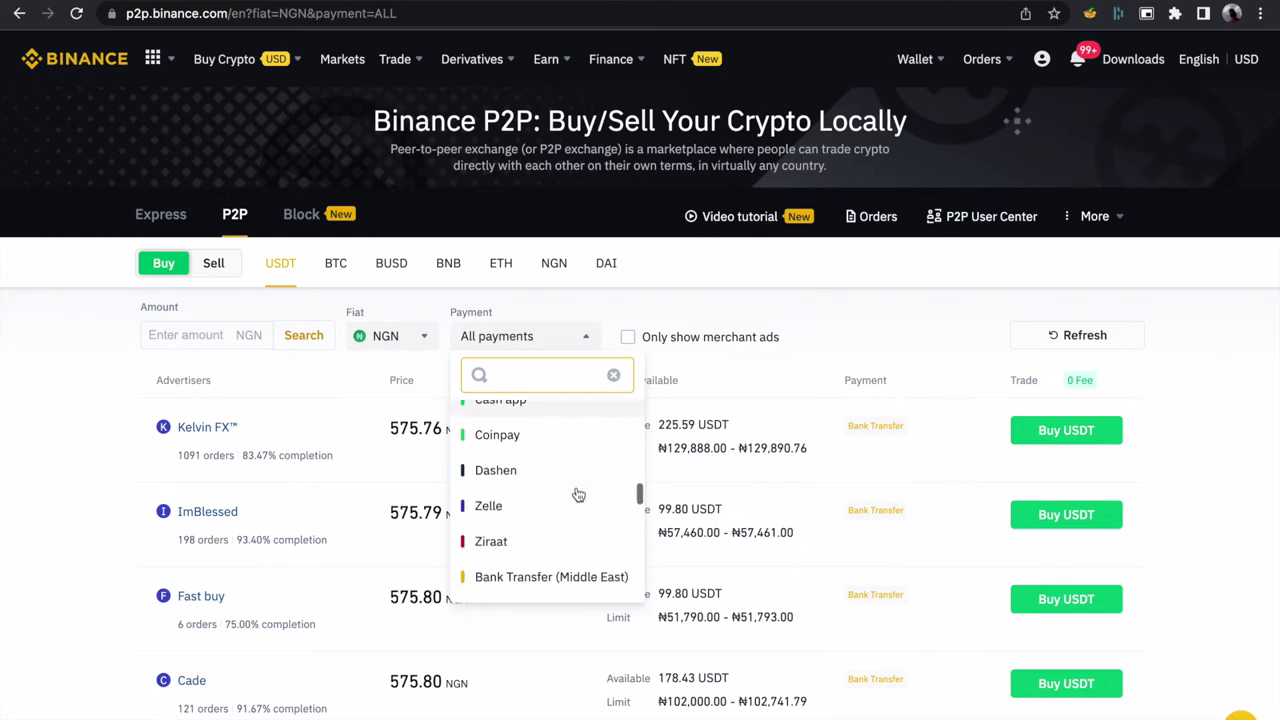
pyautogui.scroll(10, 577, 493)
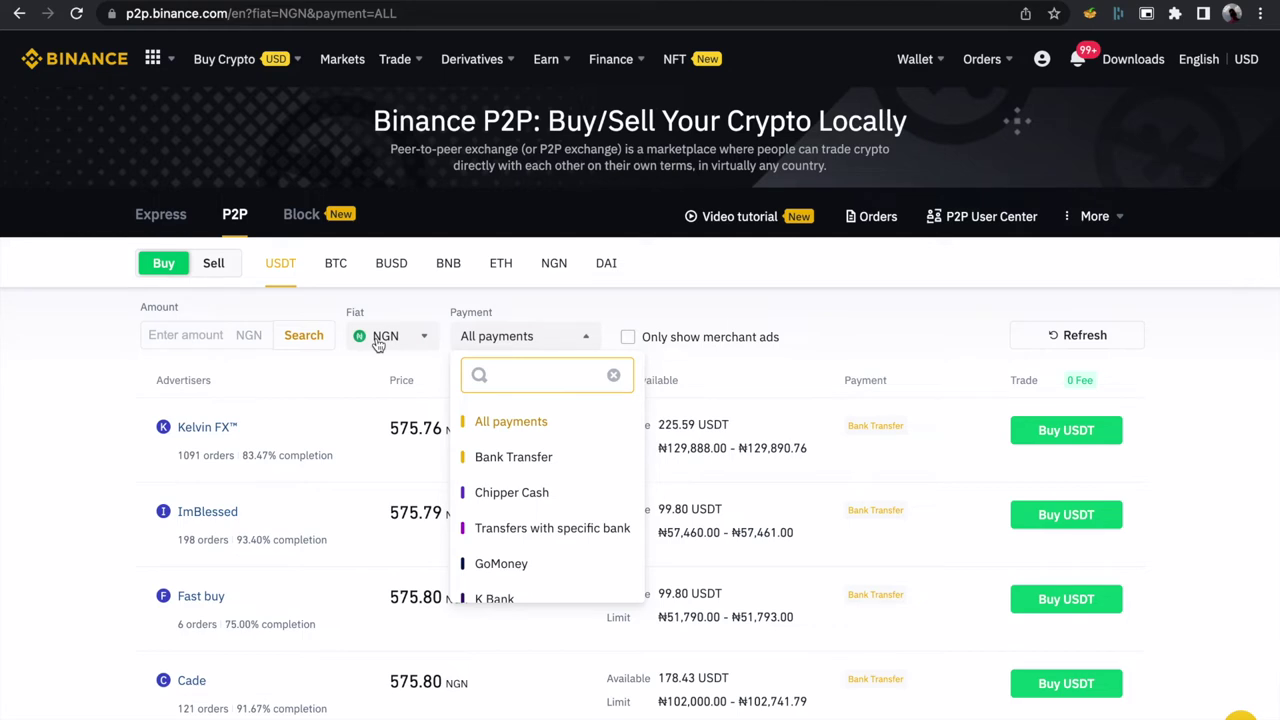
pyautogui.click(525, 468)
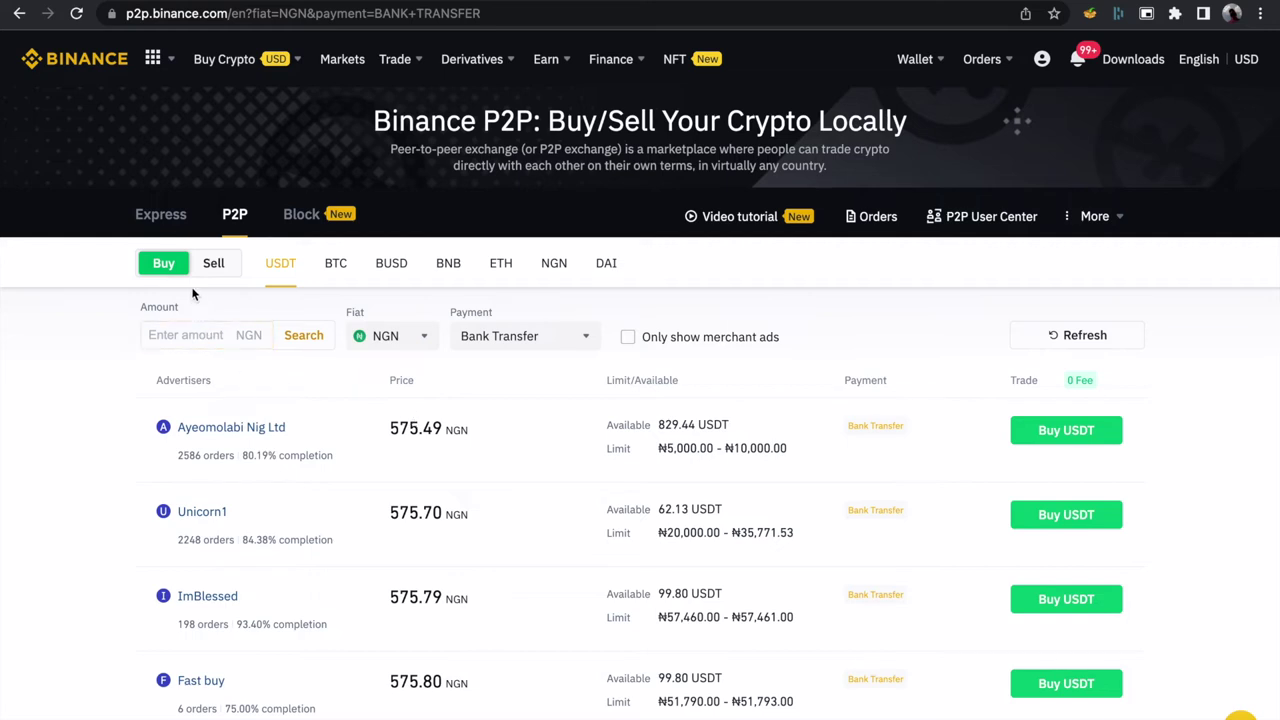
# Examine the first advertiser's order count and completion rate, and view the USDT sell offers.
pyautogui.moveTo(343, 471); pyautogui.dragTo(160, 436)
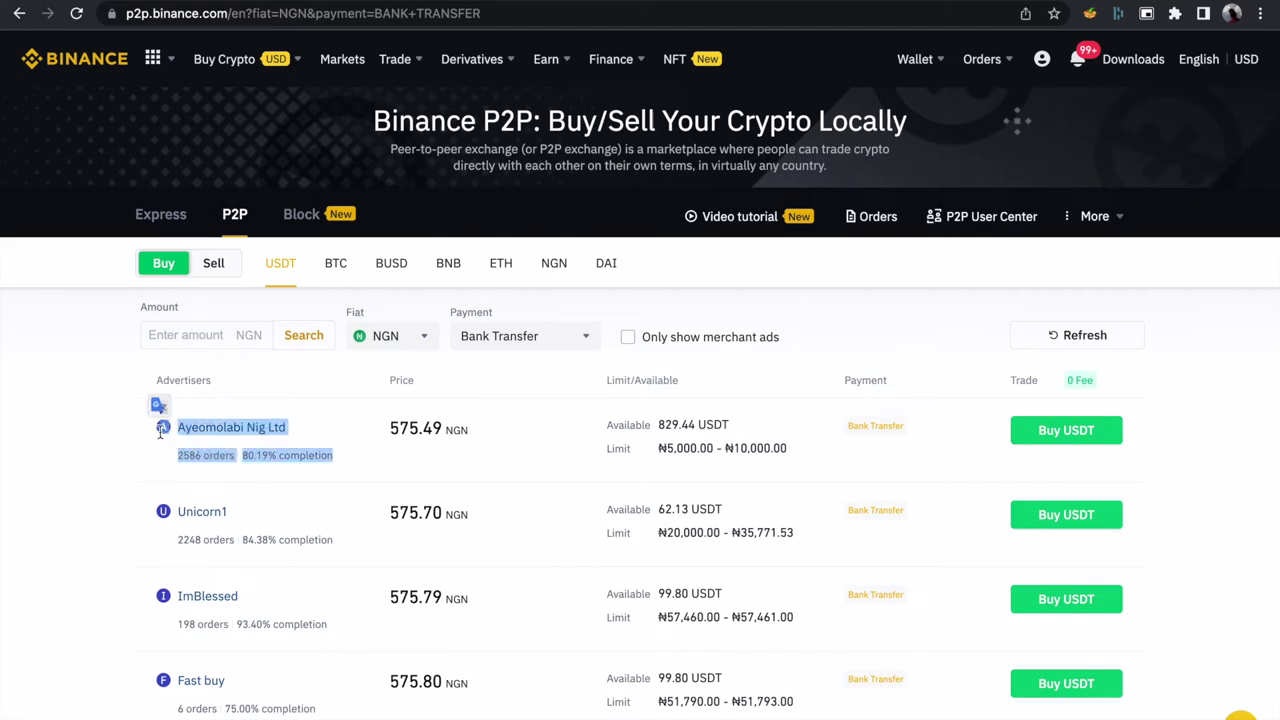
pyautogui.click(155, 475)
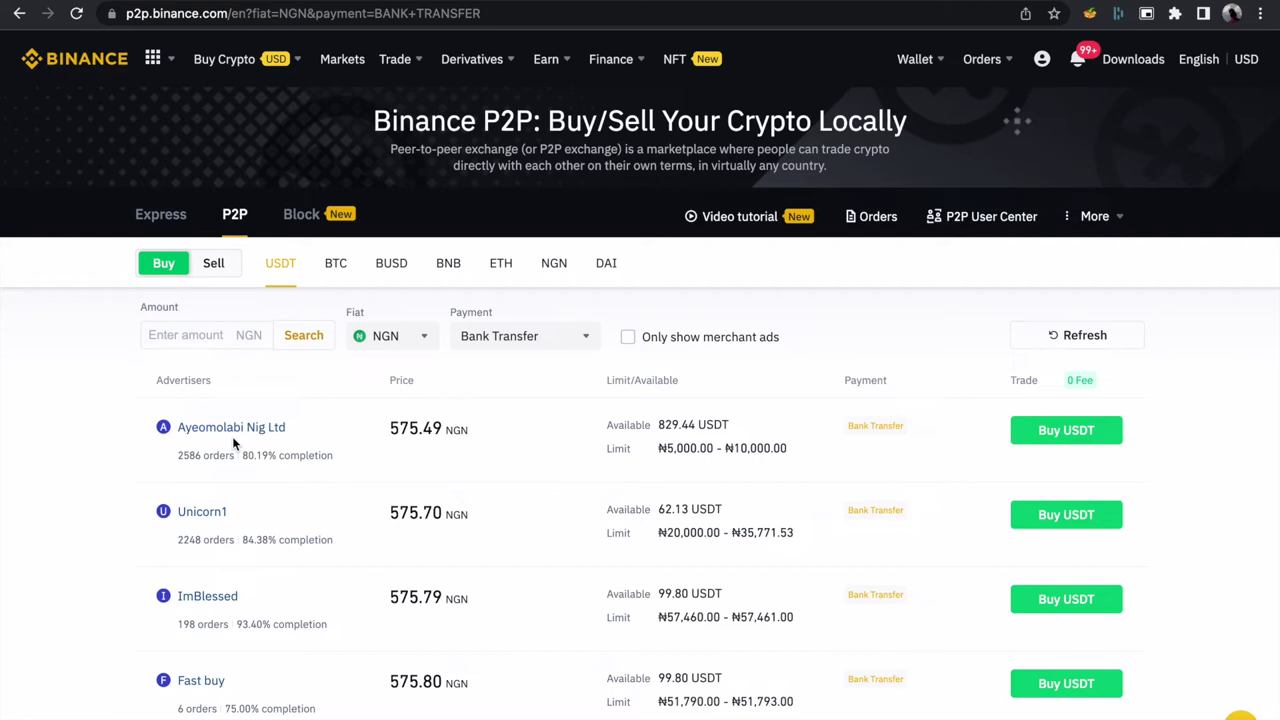
pyautogui.click(214, 262)
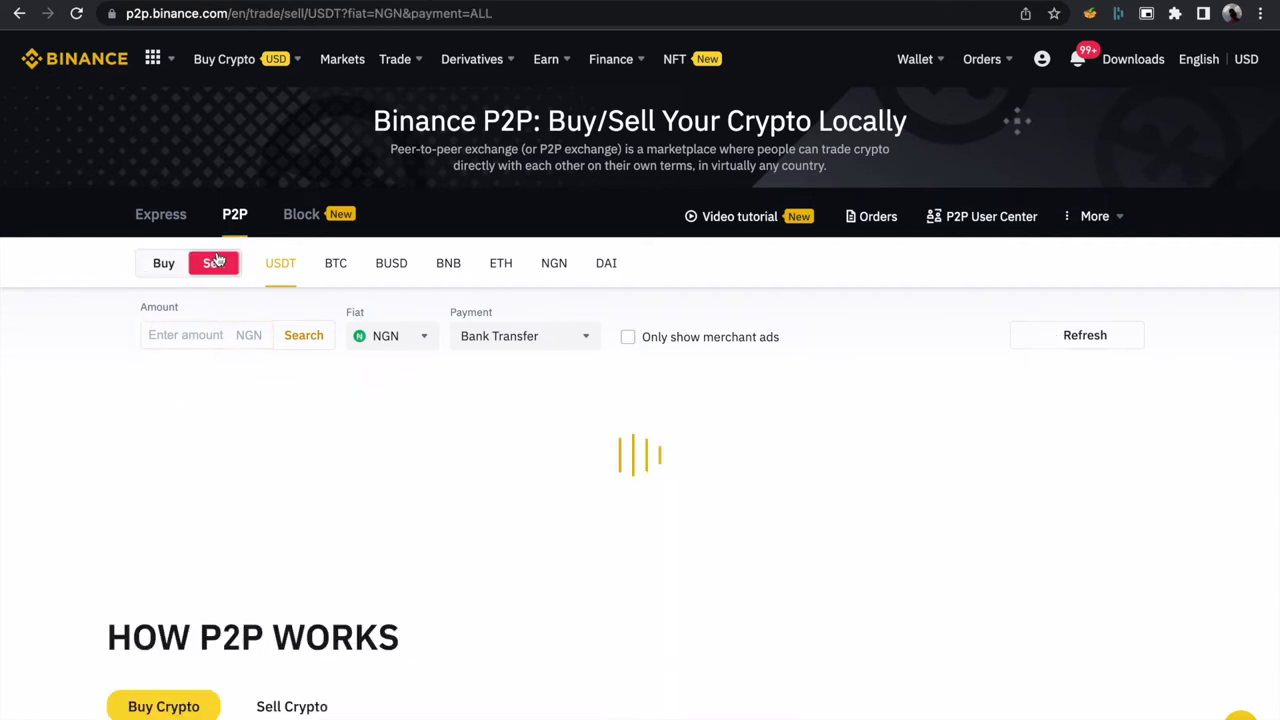
pyautogui.click(216, 332)
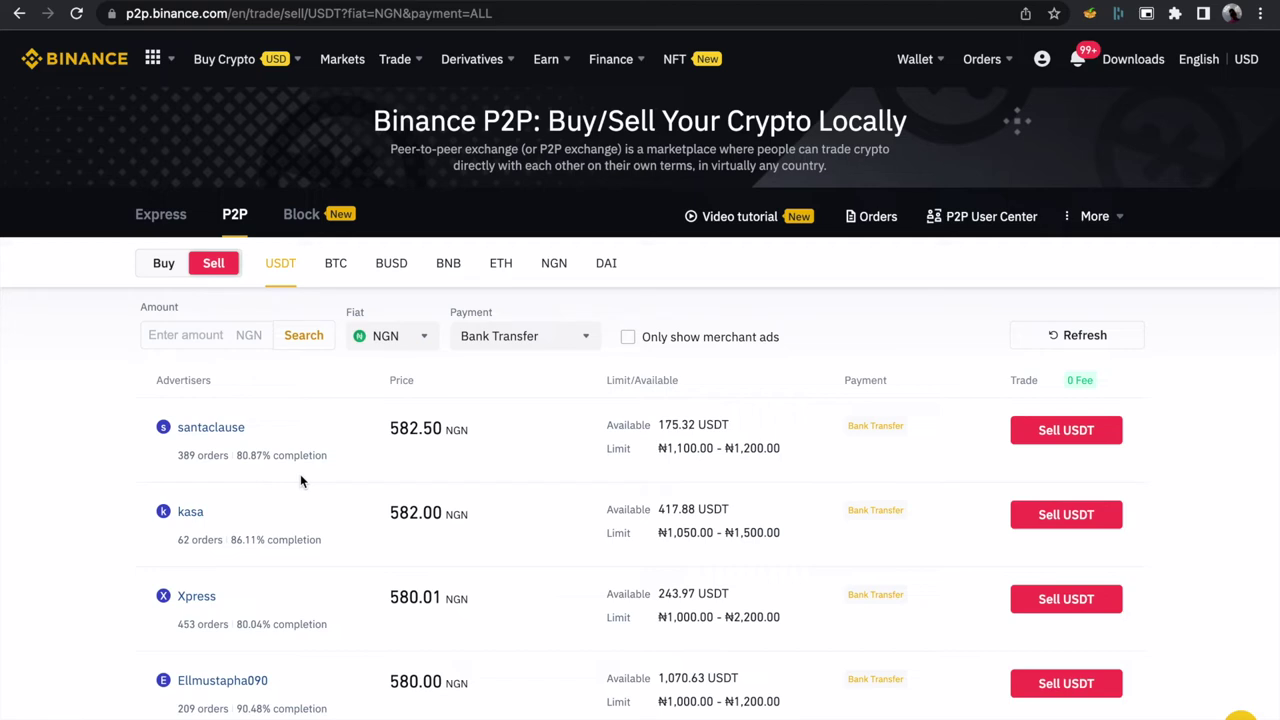
# Look through the payment methods for buying USDT in NGN and then those for selling it.
pyautogui.click(165, 268)
pyautogui.click(524, 338)
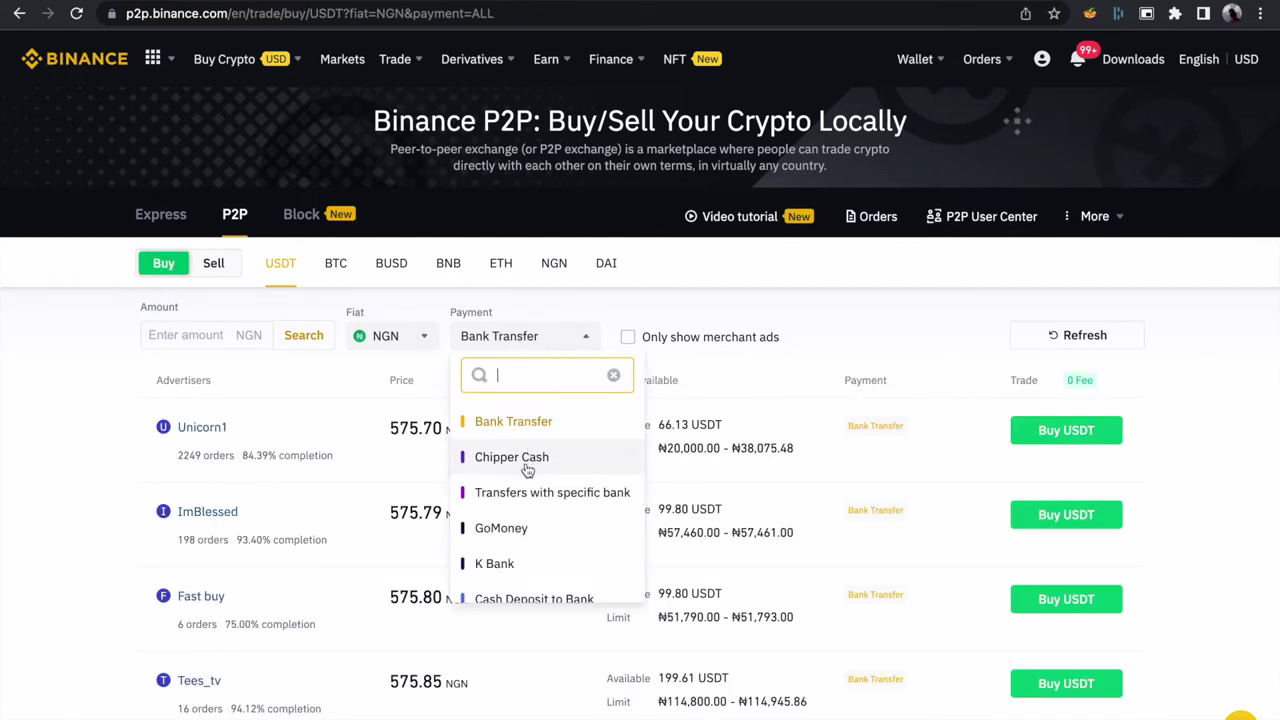
pyautogui.write('f')
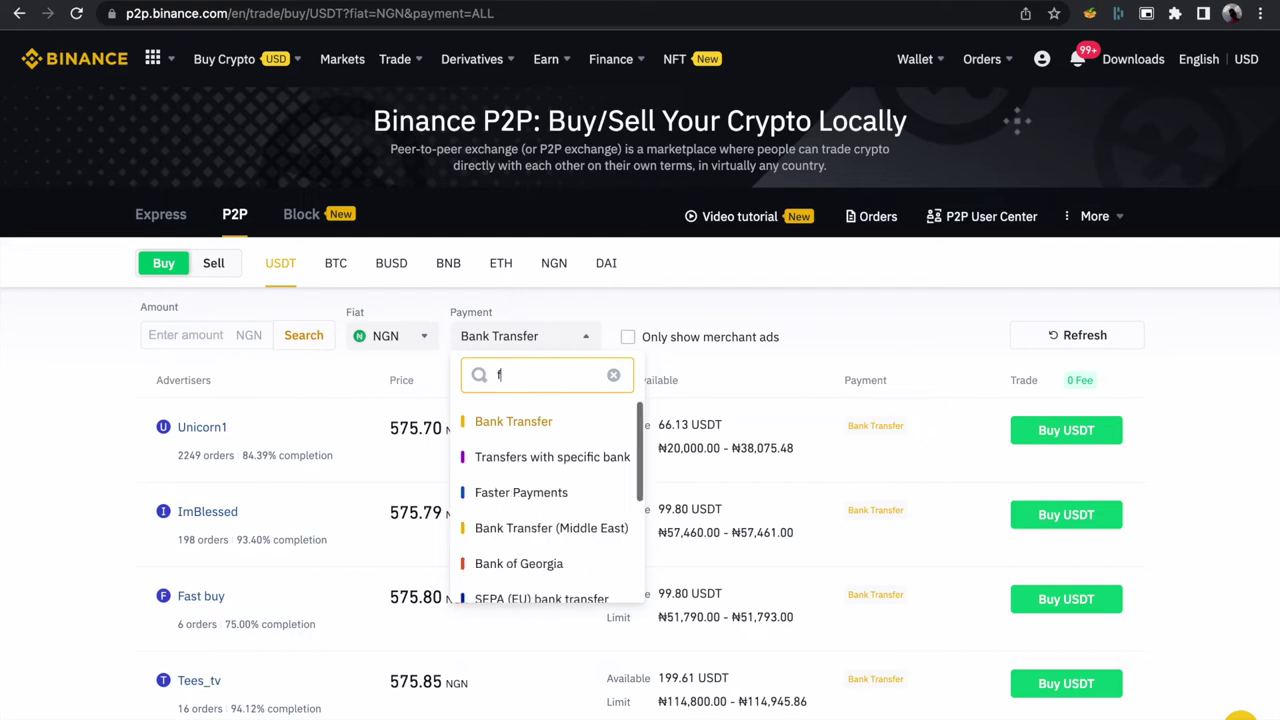
pyautogui.write('l')
pyautogui.press('BackSpace')
pyautogui.press('BackSpace')
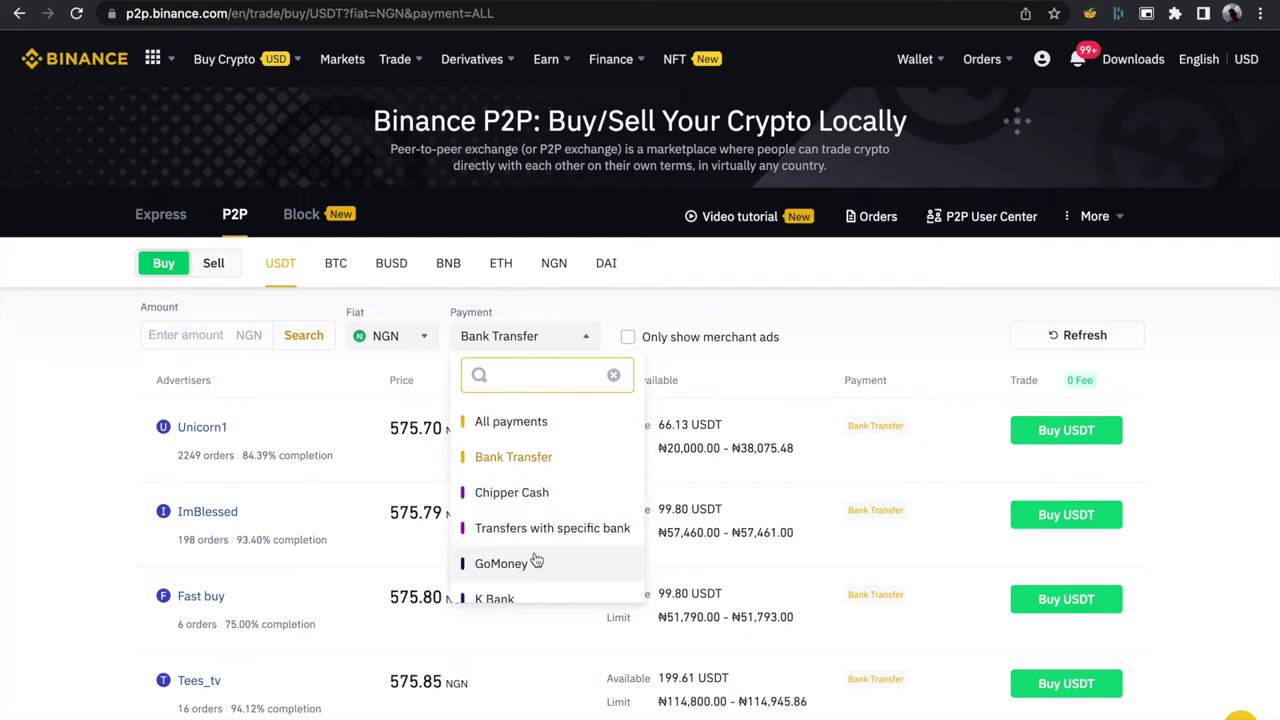
pyautogui.scroll(-1, 534, 560)
pyautogui.click(218, 264)
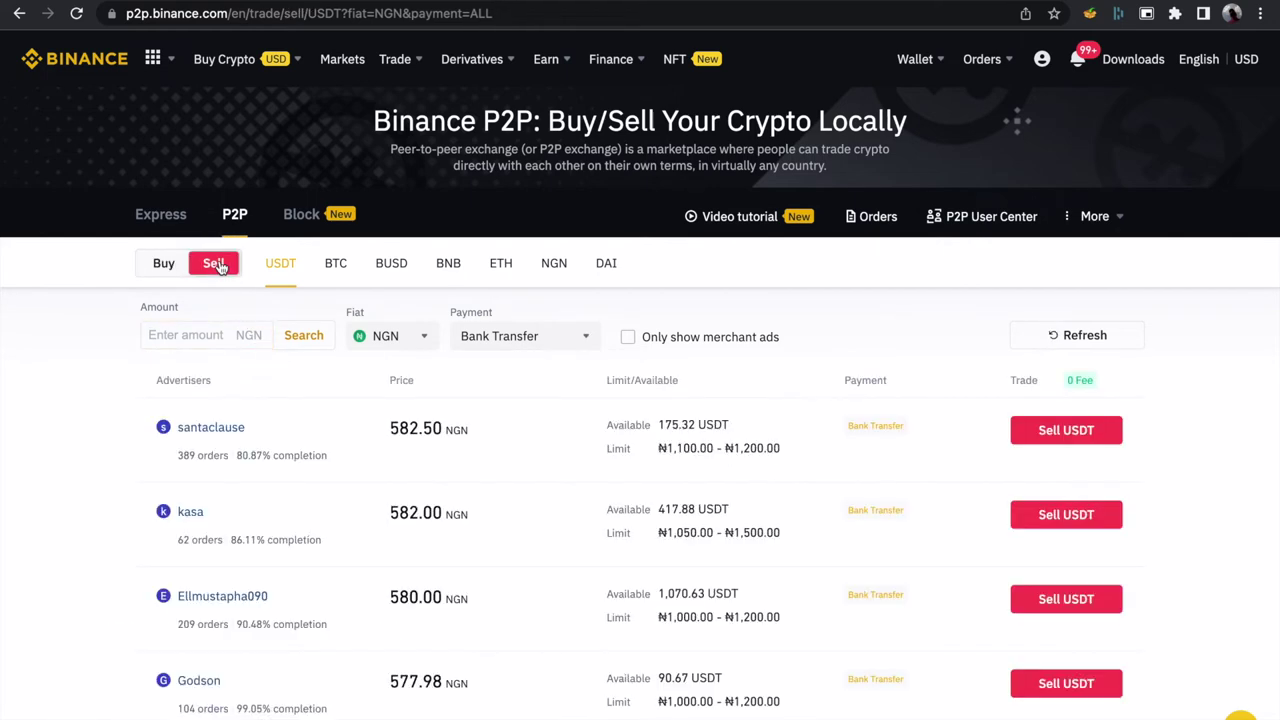
pyautogui.click(522, 337)
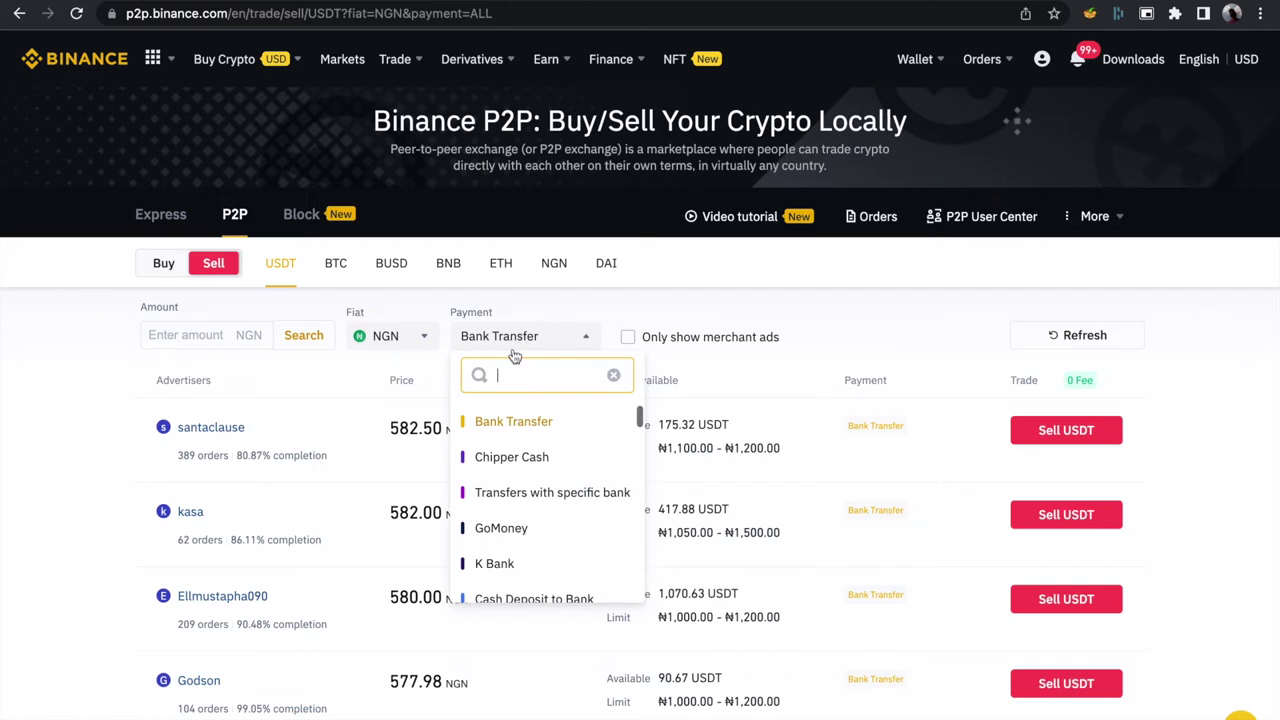
pyautogui.click(766, 395)
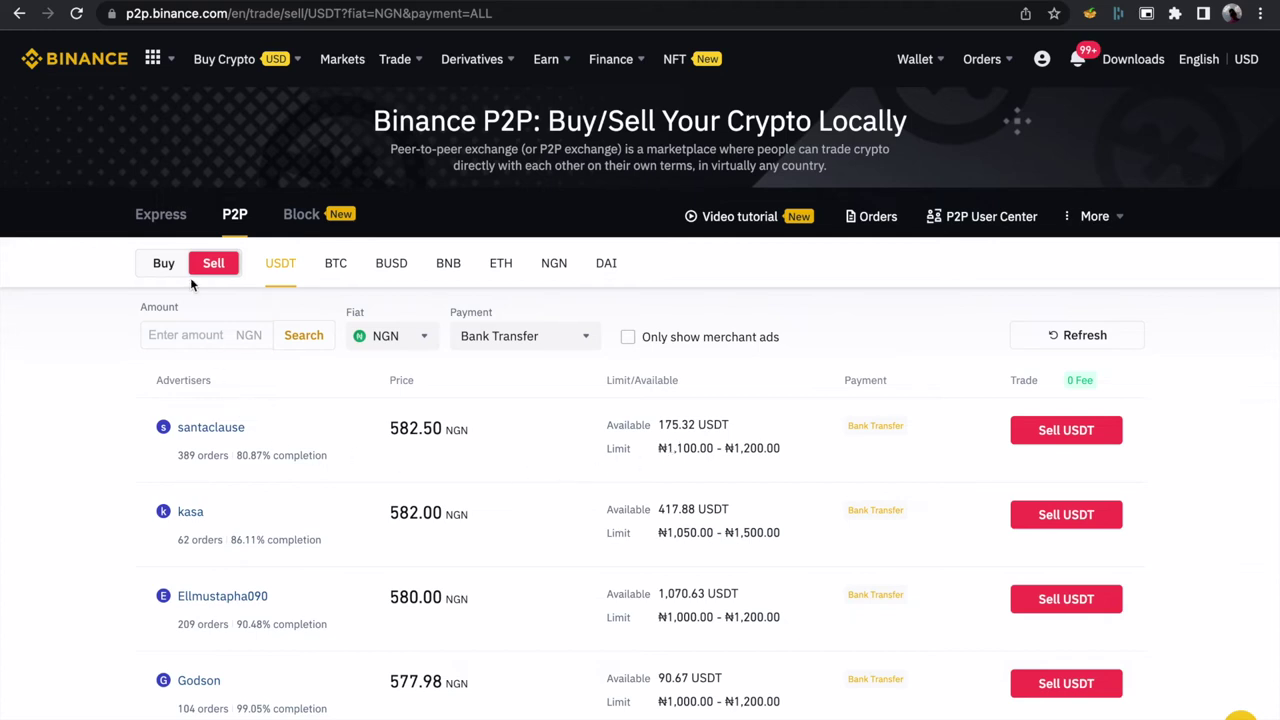
# Search the USDT buy offers for an amount of 10000 NGN and look through the matching advertisers.
pyautogui.click(163, 266)
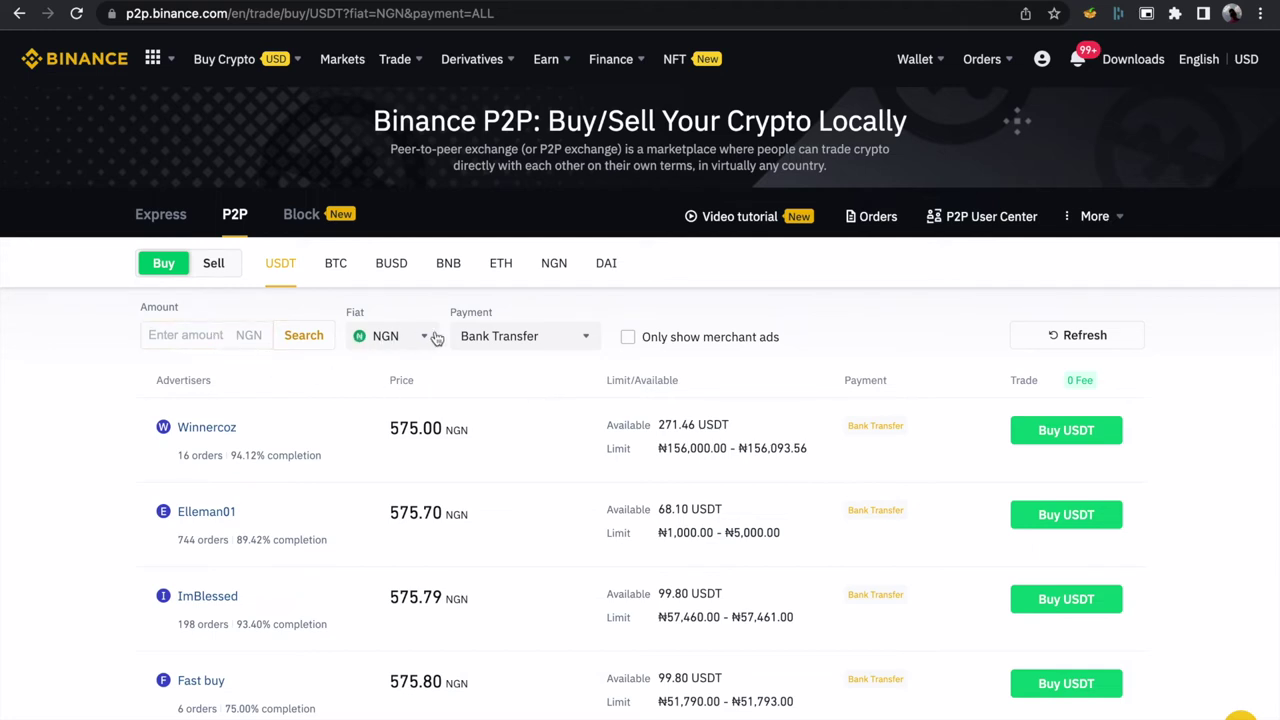
pyautogui.click(165, 335)
pyautogui.write('100')
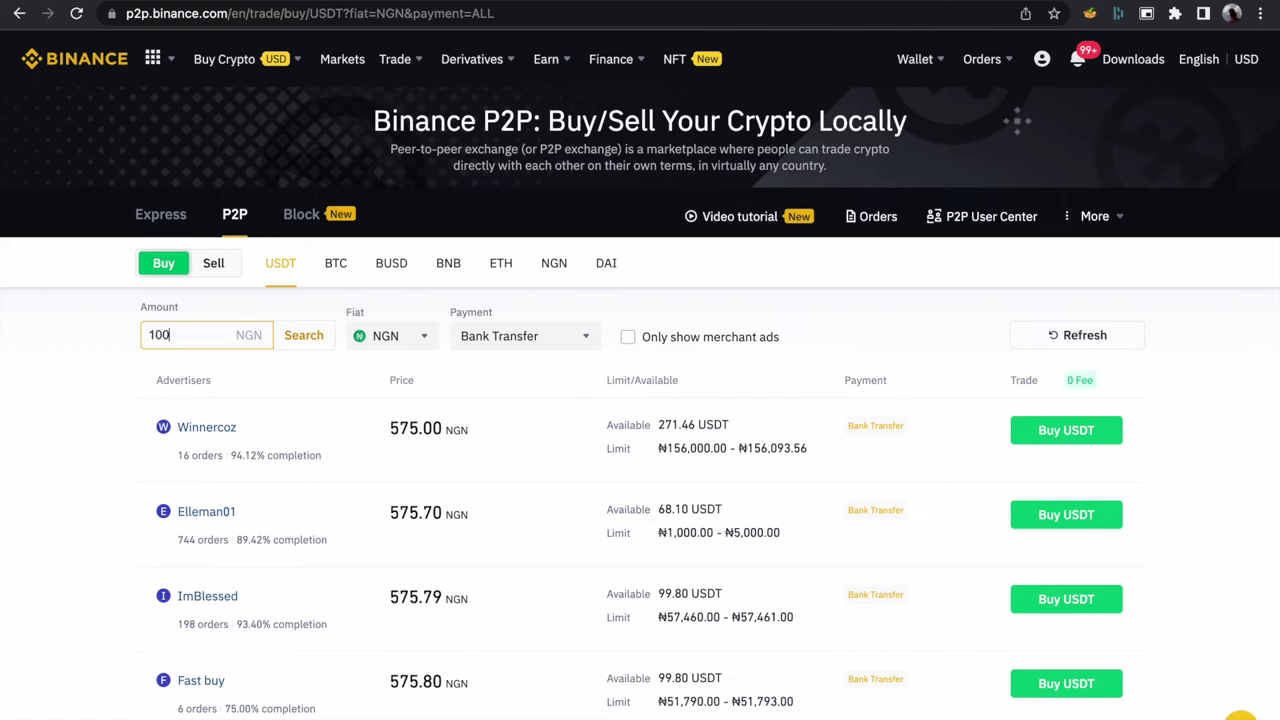
pyautogui.write('00')
pyautogui.click(290, 337)
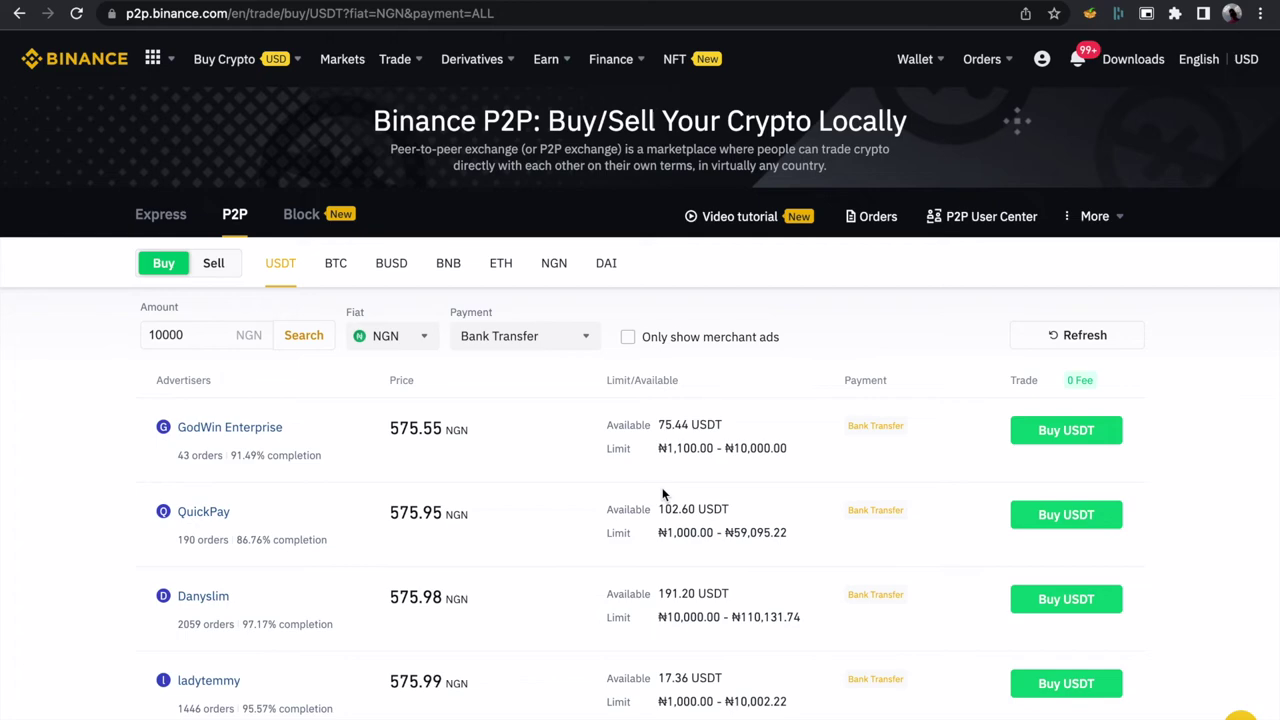
pyautogui.scroll(-5, 660, 540)
pyautogui.scroll(-3, 657, 578)
pyautogui.scroll(1, 657, 578)
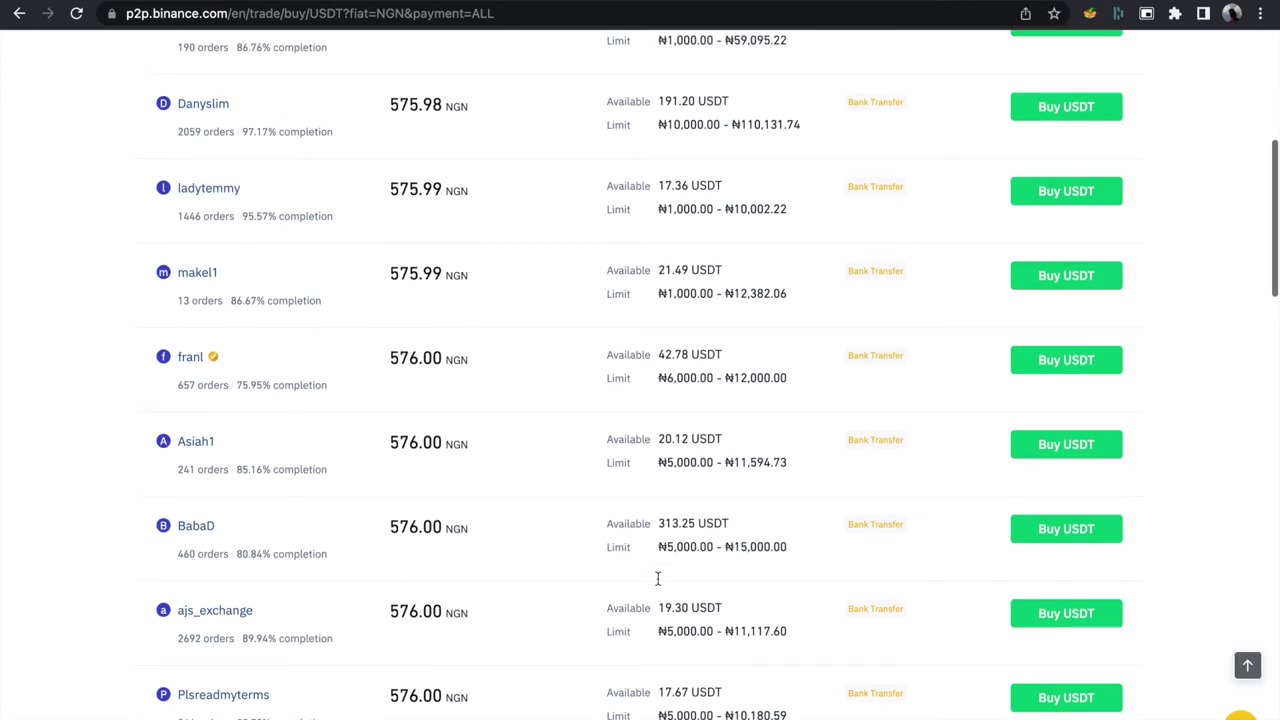
# Examine the first advertiser's order count and completion rate, and look through the remaining USDT buy offers on the first page.
pyautogui.scroll(5, 657, 577)
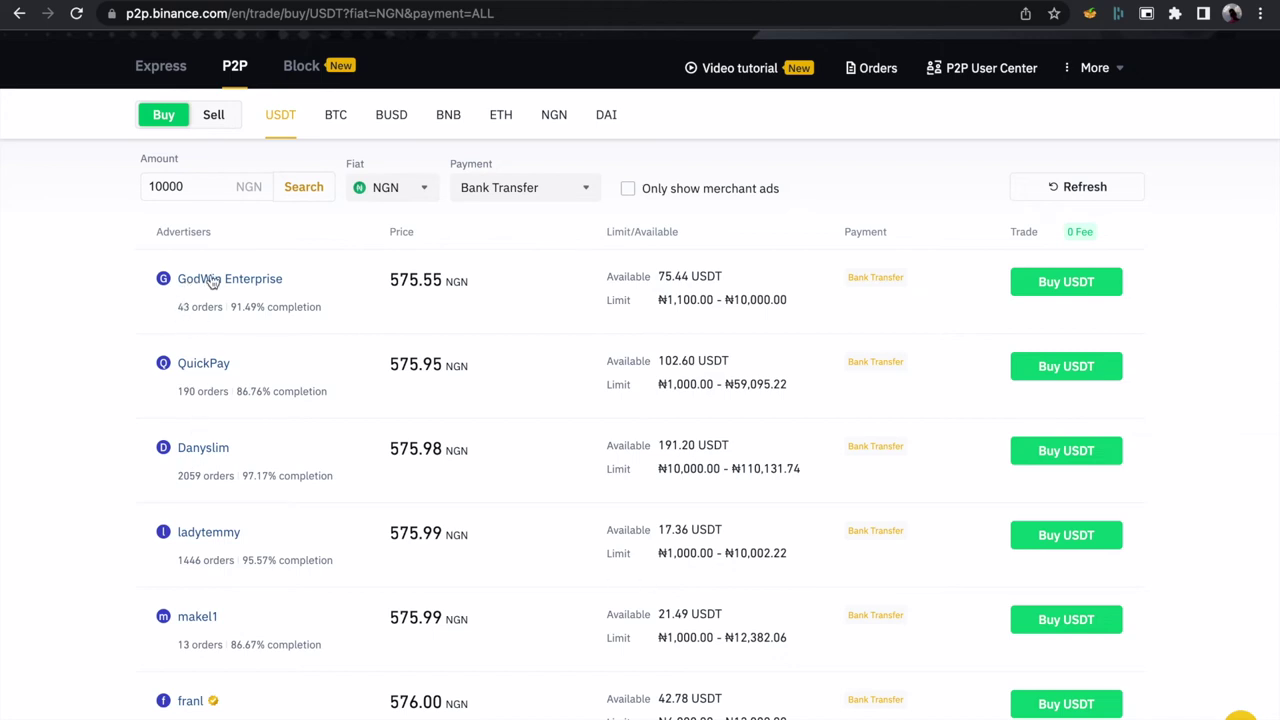
pyautogui.moveTo(328, 312); pyautogui.dragTo(180, 309)
pyautogui.click(165, 323)
pyautogui.scroll(-5, 284, 503)
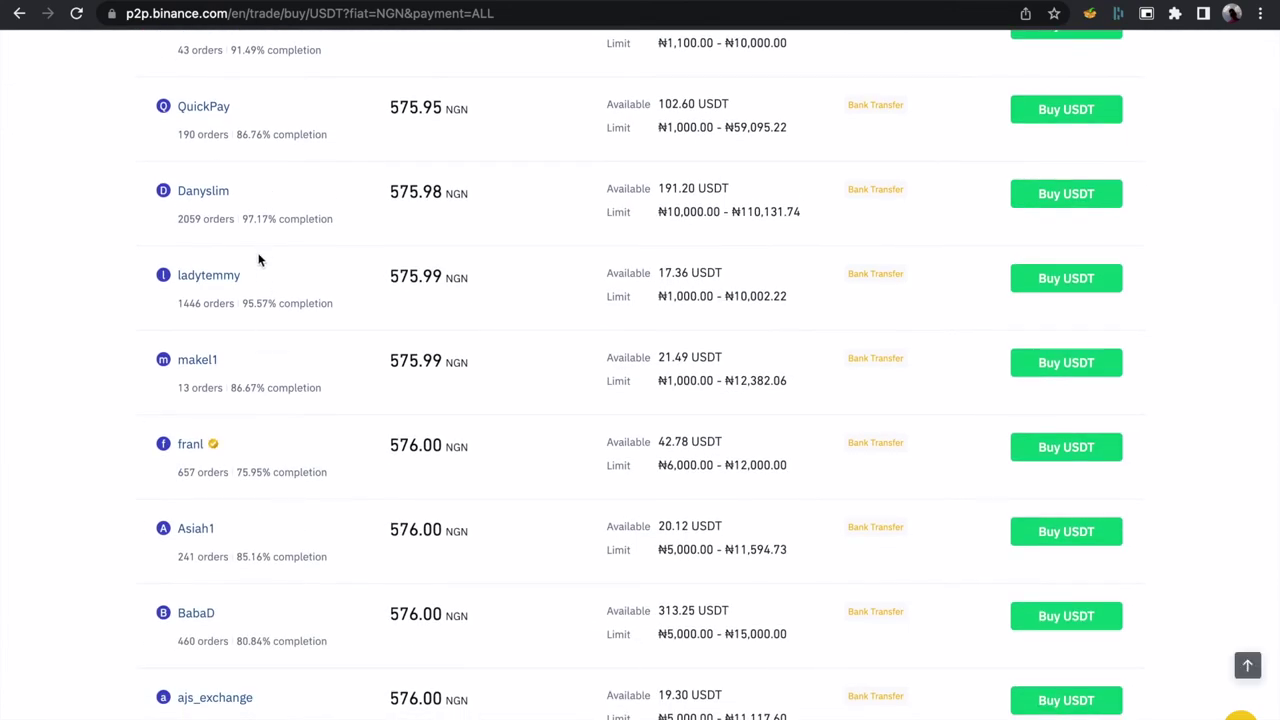
pyautogui.scroll(-2, 251, 532)
pyautogui.scroll(-3, 251, 532)
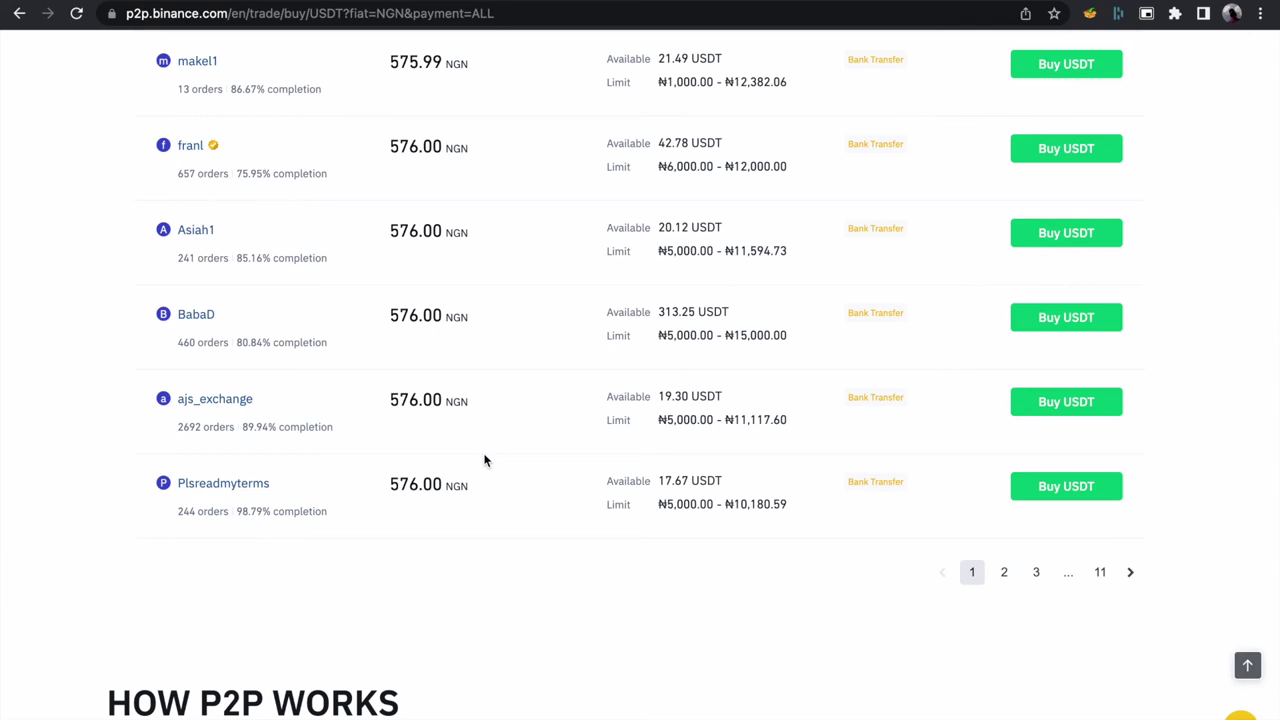
pyautogui.scroll(1, 485, 460)
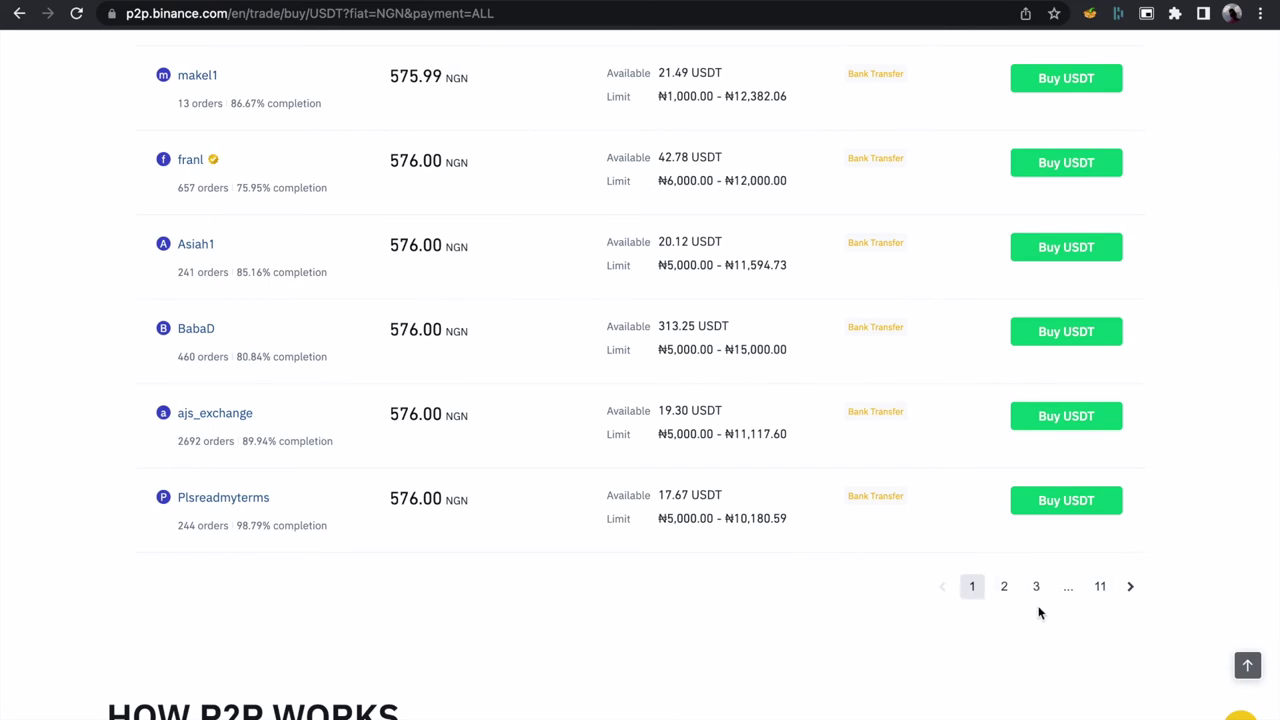
# Go to page 11 of the USDT buy offers and look through the advertisers and prices there.
pyautogui.click(1102, 588)
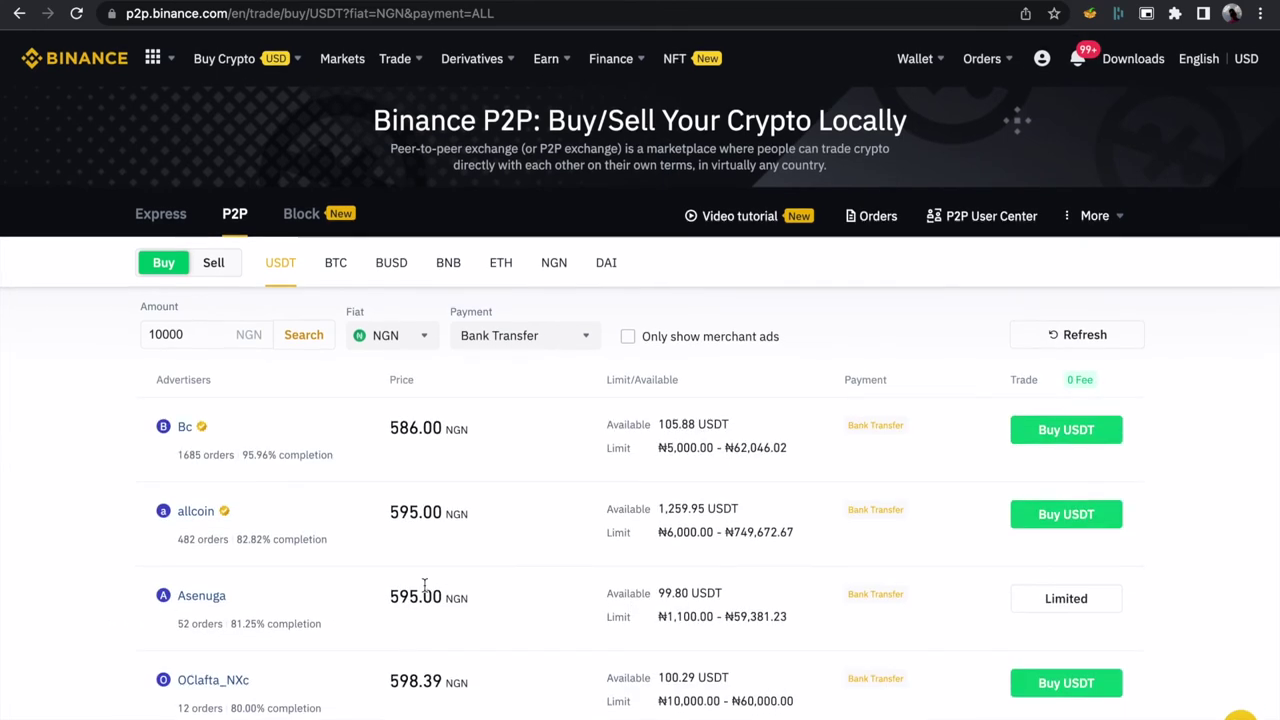
pyautogui.scroll(-2, 209, 621)
pyautogui.scroll(-4, 209, 621)
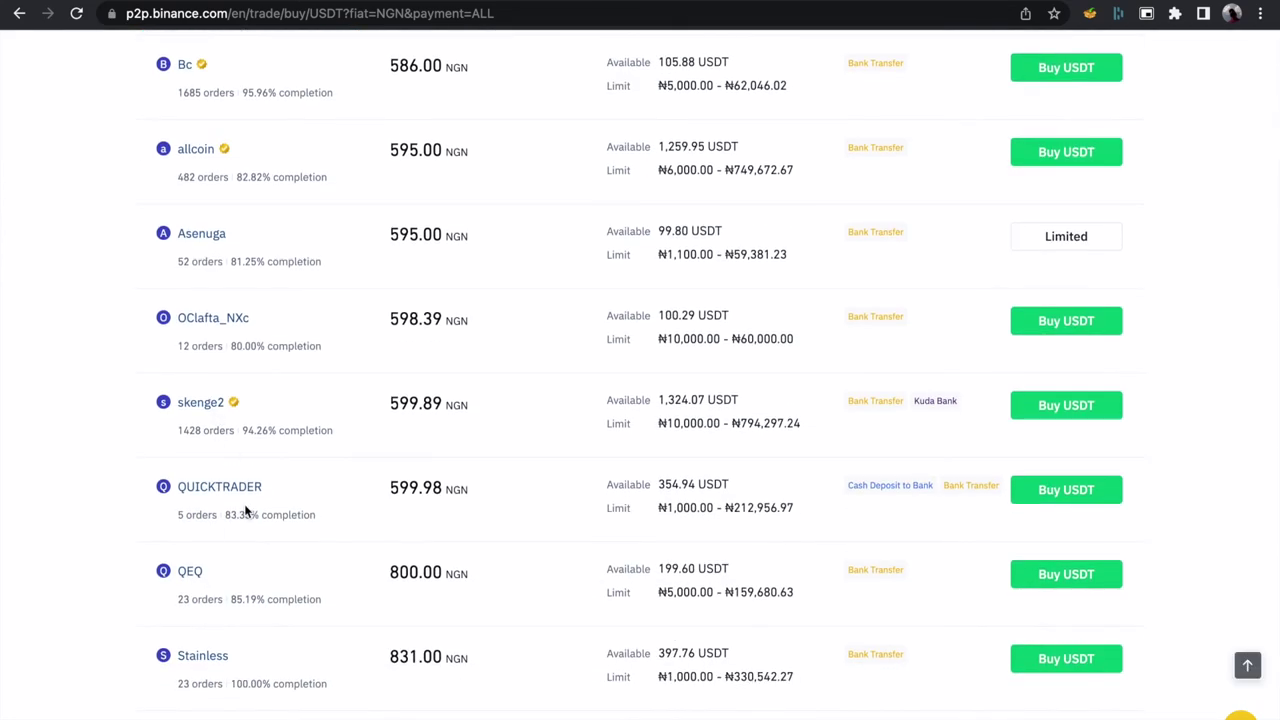
pyautogui.scroll(-1, 270, 598)
pyautogui.scroll(-1, 268, 594)
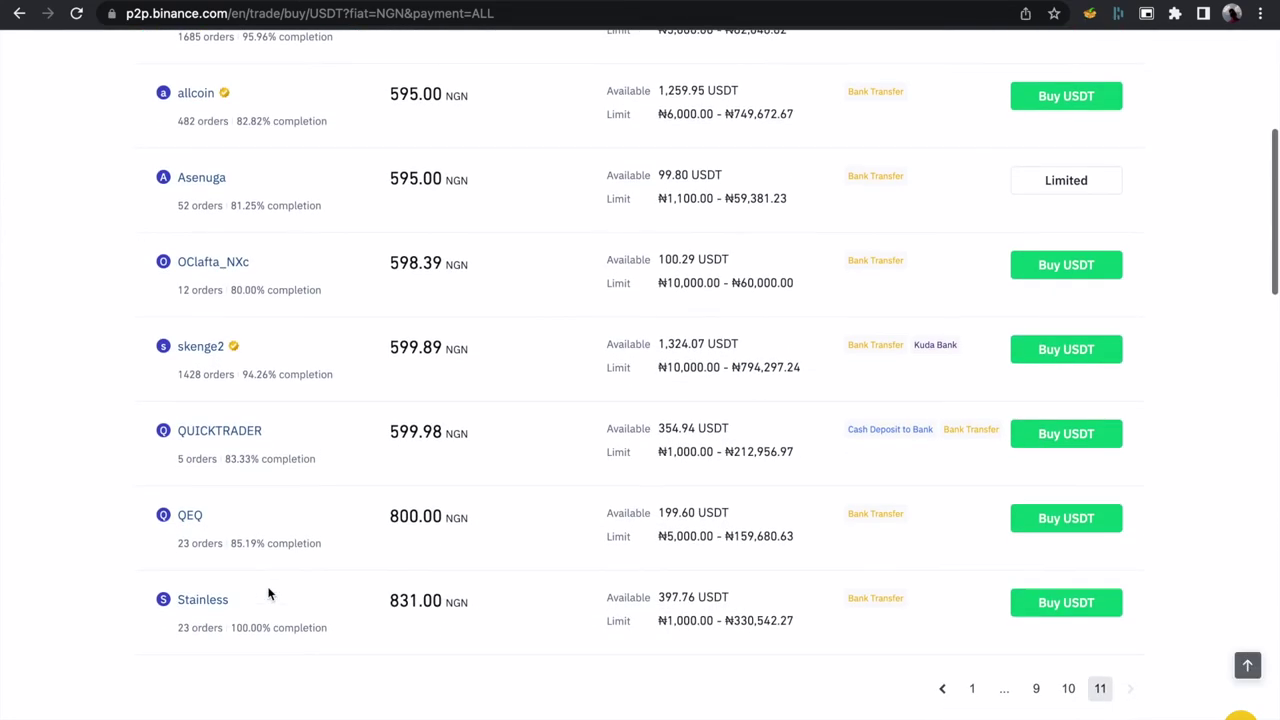
# Compare the order counts and completion rates of the advertisers offering USDT at 599.98 NGN and 599.89 NGN.
pyautogui.moveTo(175, 458); pyautogui.dragTo(317, 470)
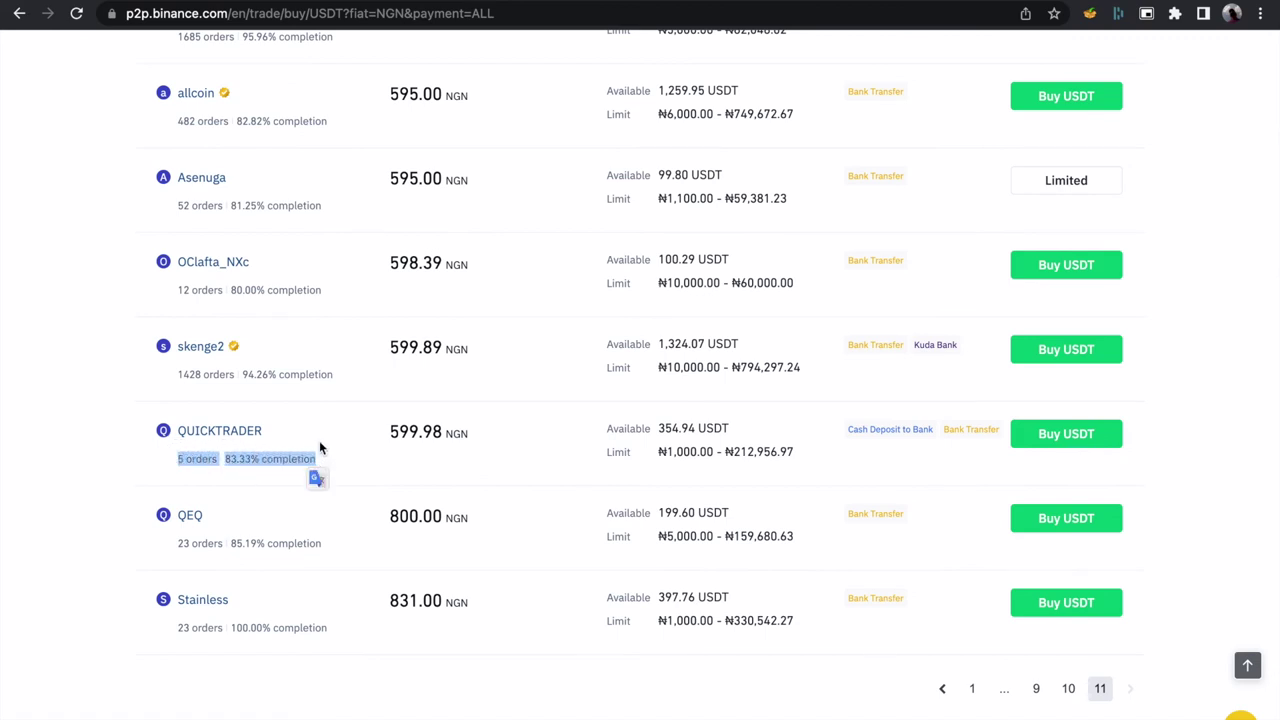
pyautogui.click(320, 447)
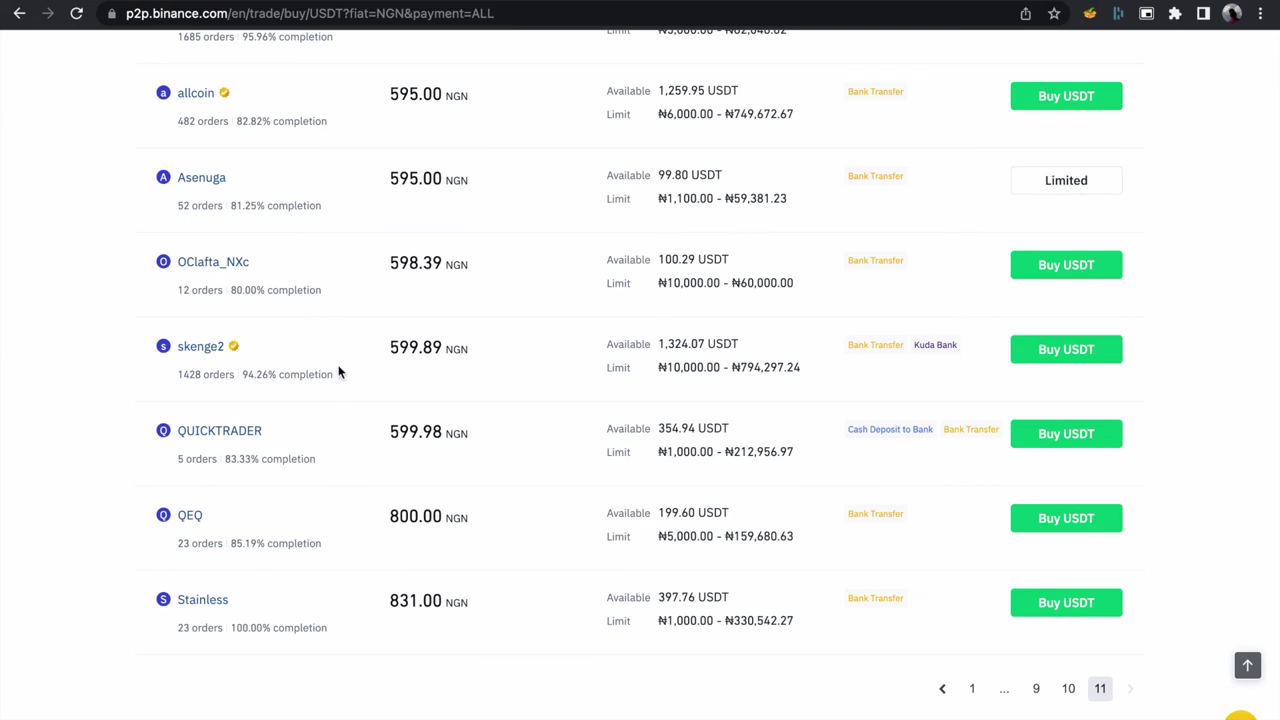
pyautogui.moveTo(340, 374); pyautogui.dragTo(178, 378)
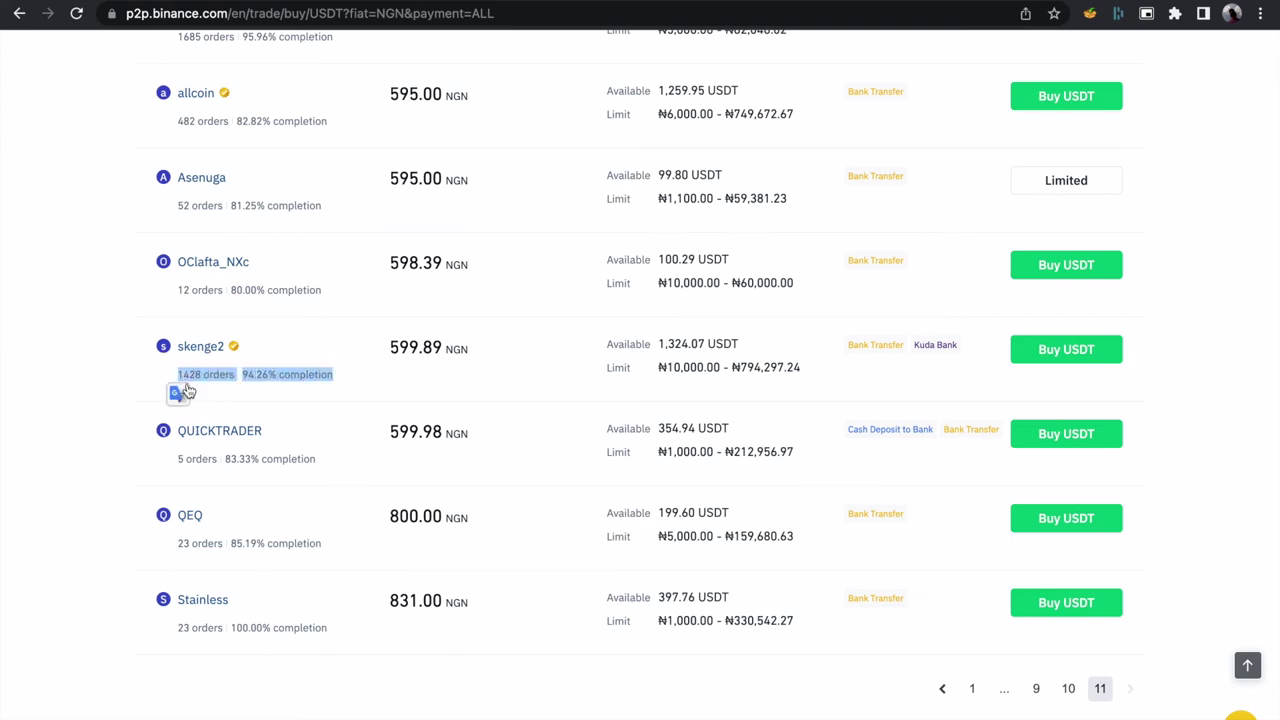
pyautogui.click(175, 388)
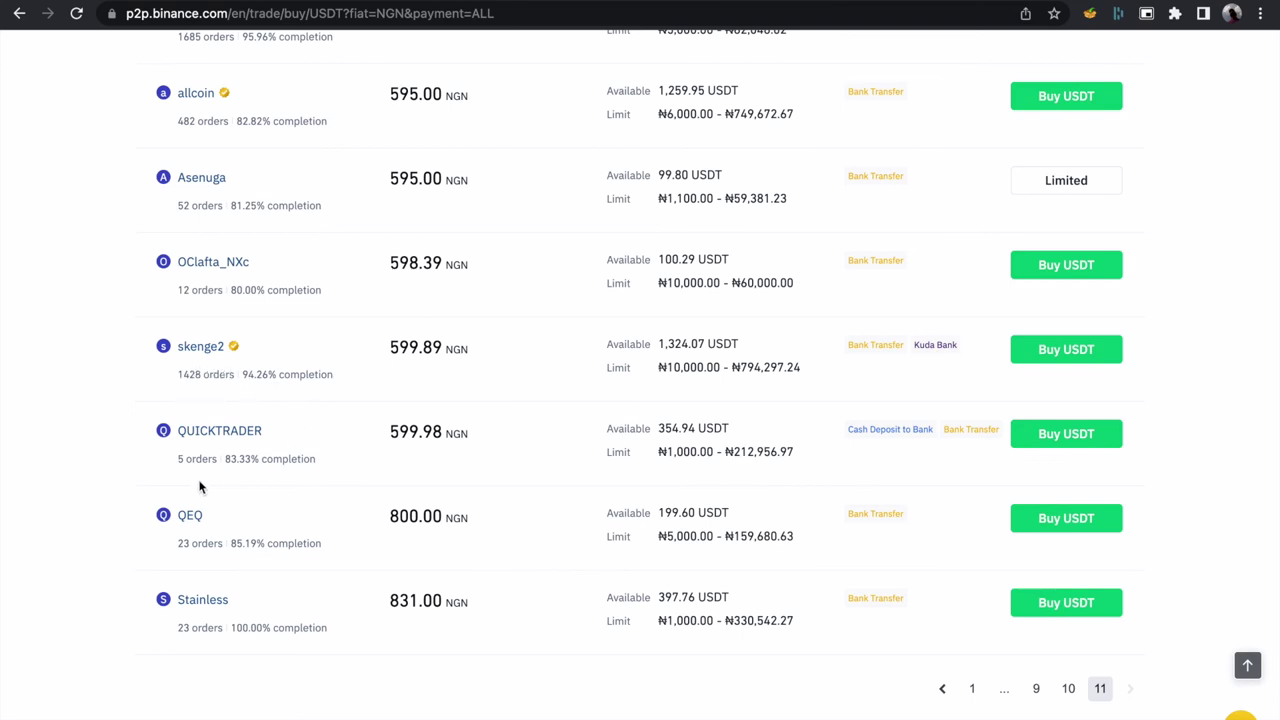
pyautogui.moveTo(177, 458); pyautogui.dragTo(217, 456)
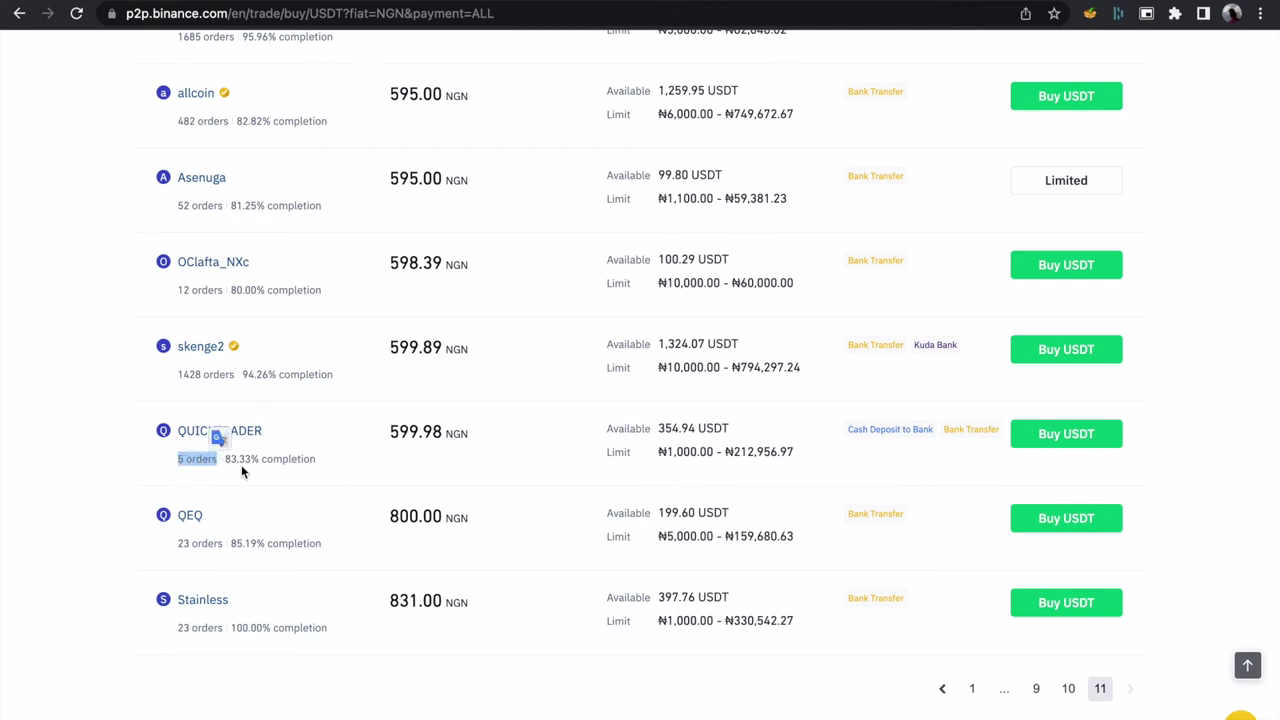
pyautogui.click(245, 462)
pyautogui.doubleClick(272, 459)
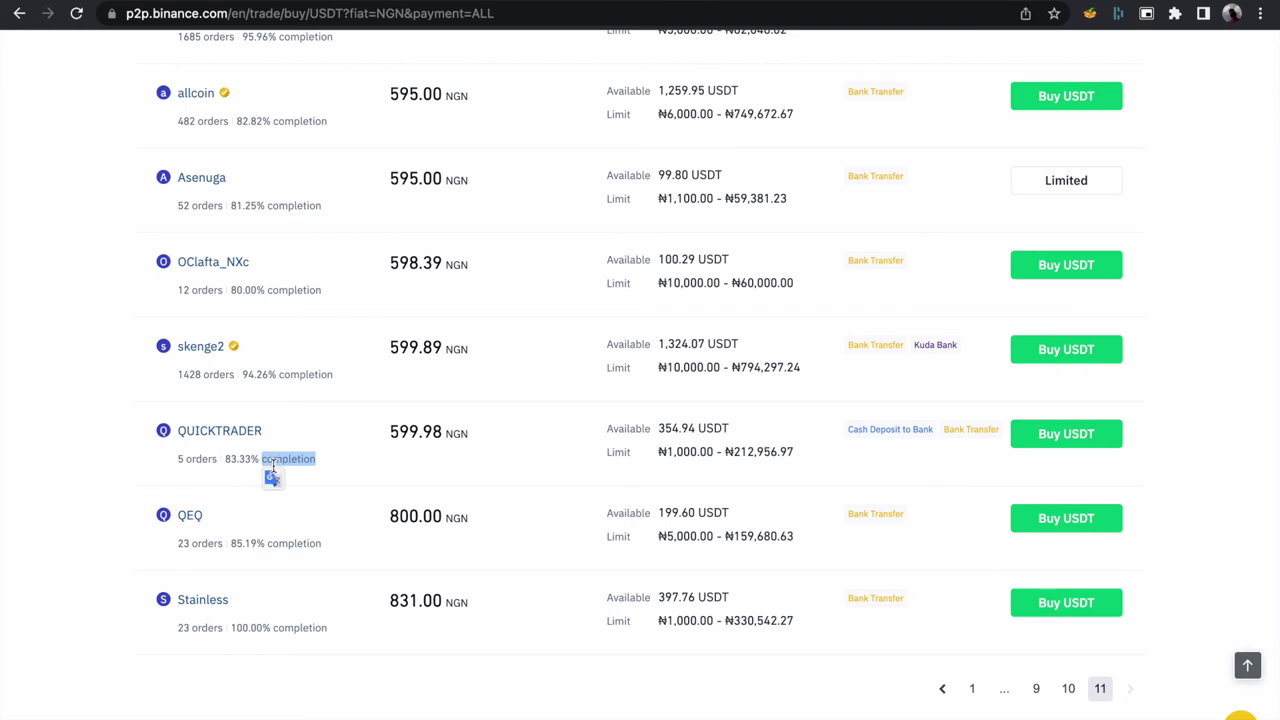
pyautogui.click(303, 486)
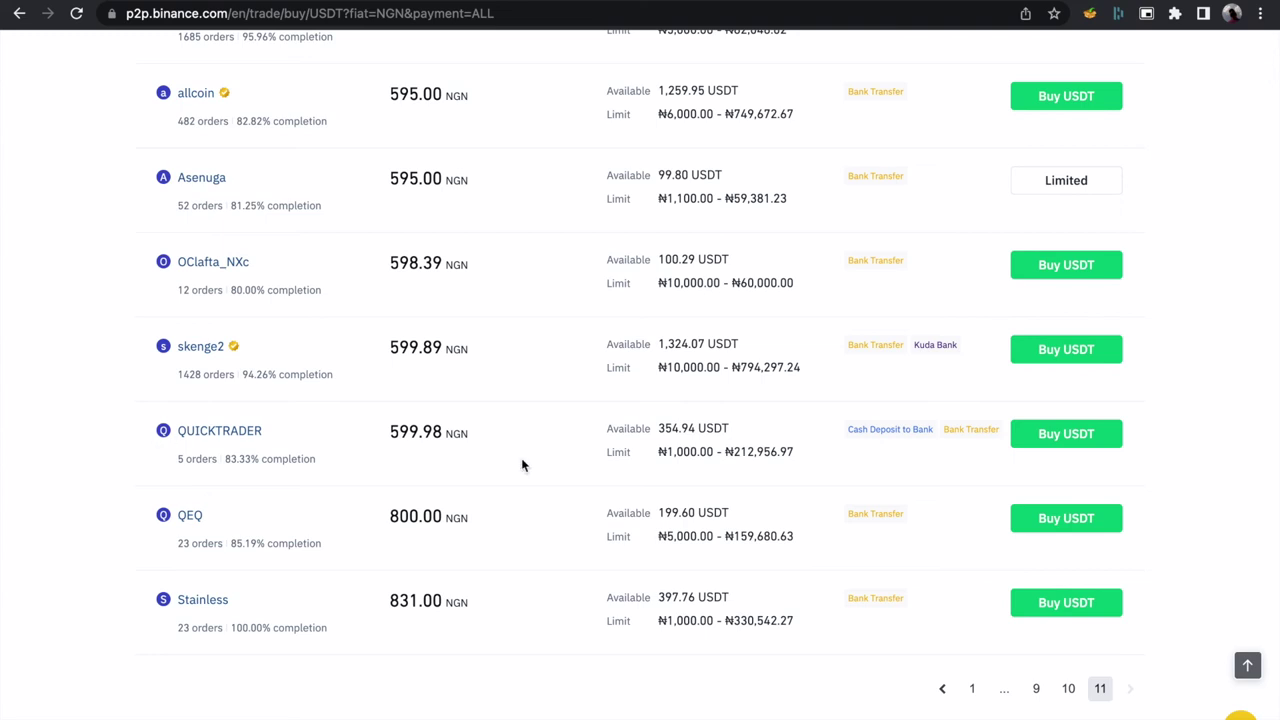
# Return to page 1 of the USDT buy offers and look over the lowest-priced advertisers.
pyautogui.click(972, 688)
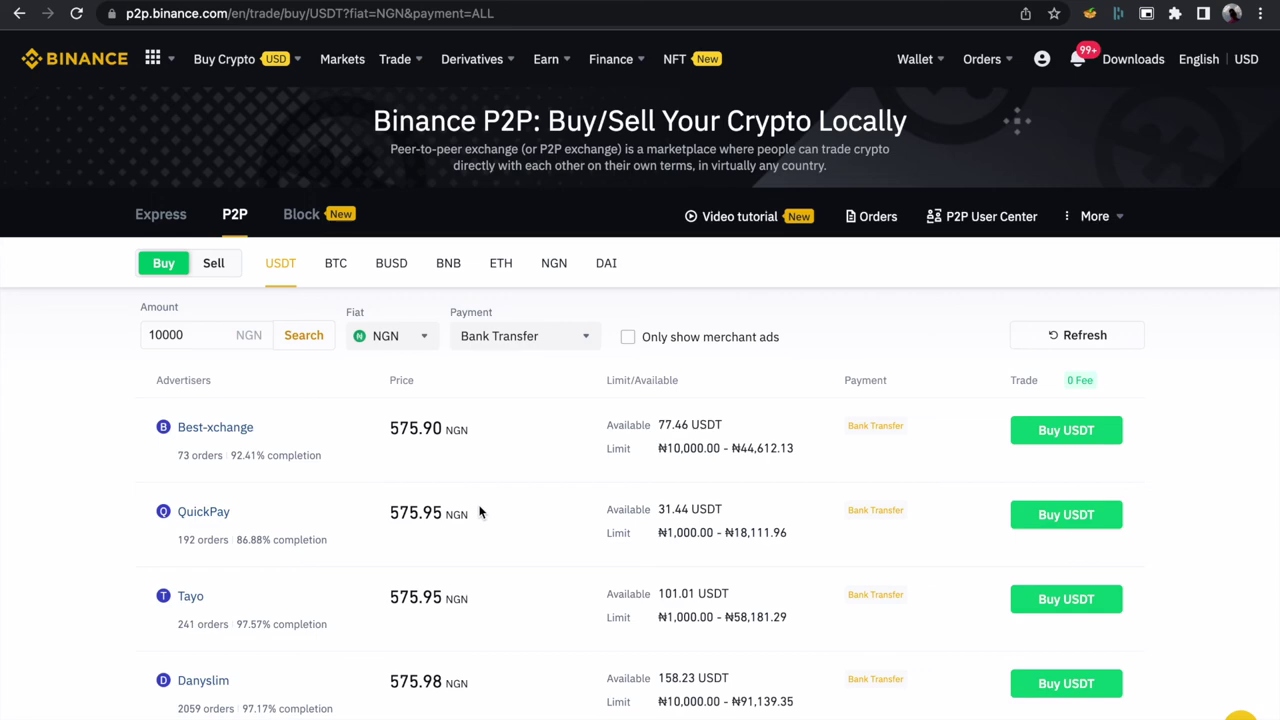
pyautogui.scroll(-2, 479, 512)
pyautogui.scroll(2, 479, 512)
# Open the first advertiser's USDT buy offer, review its terms and enter 10000 NGN as the amount to pay.
pyautogui.click(1060, 432)
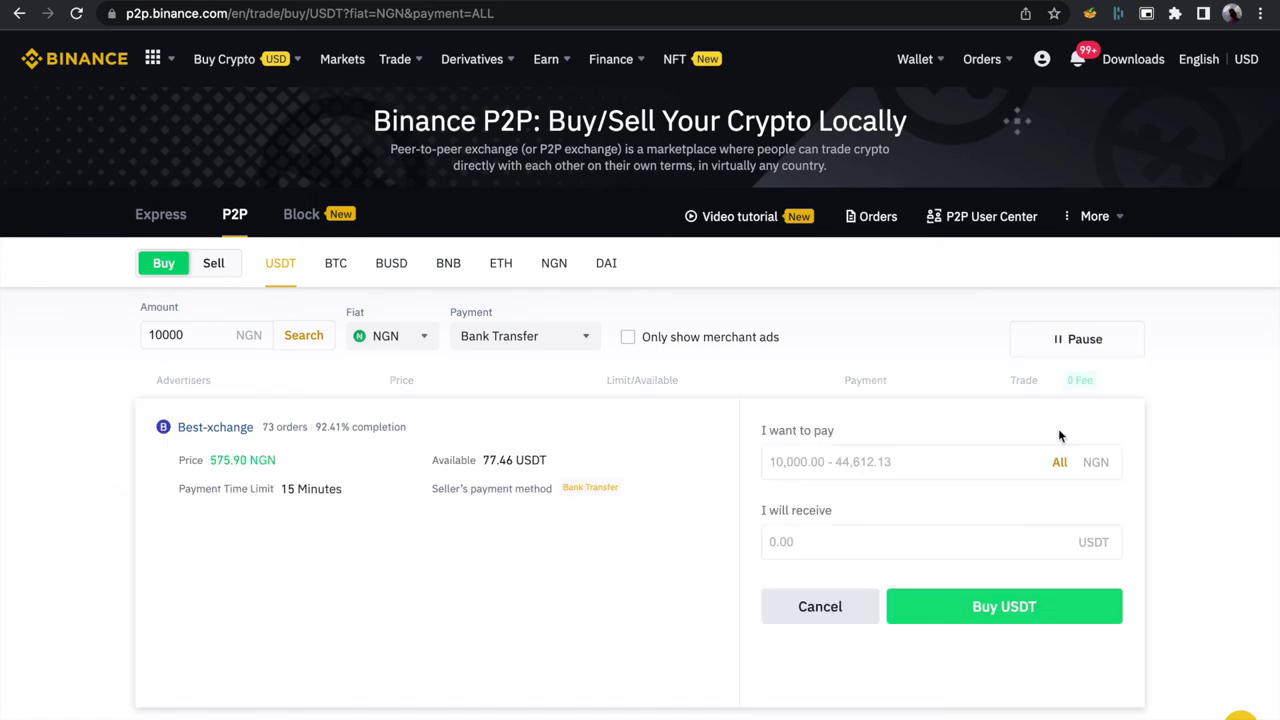
pyautogui.scroll(-1, 665, 505)
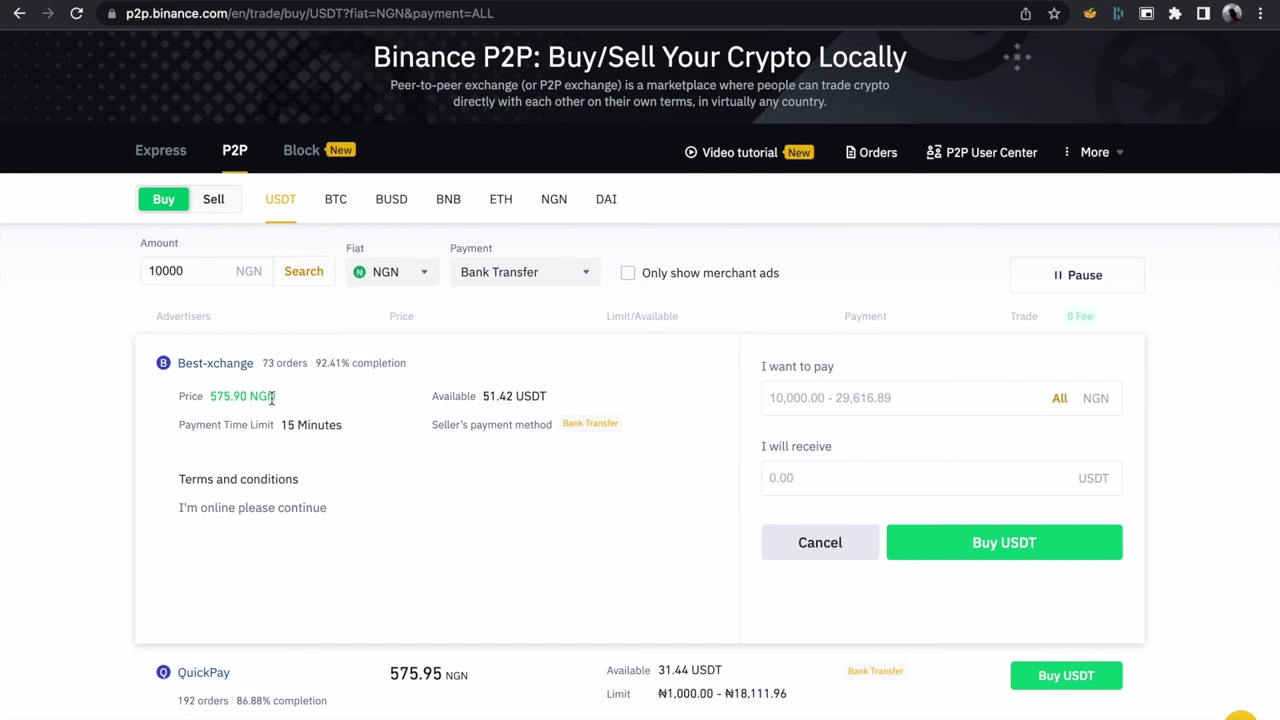
pyautogui.scroll(-5, 430, 391)
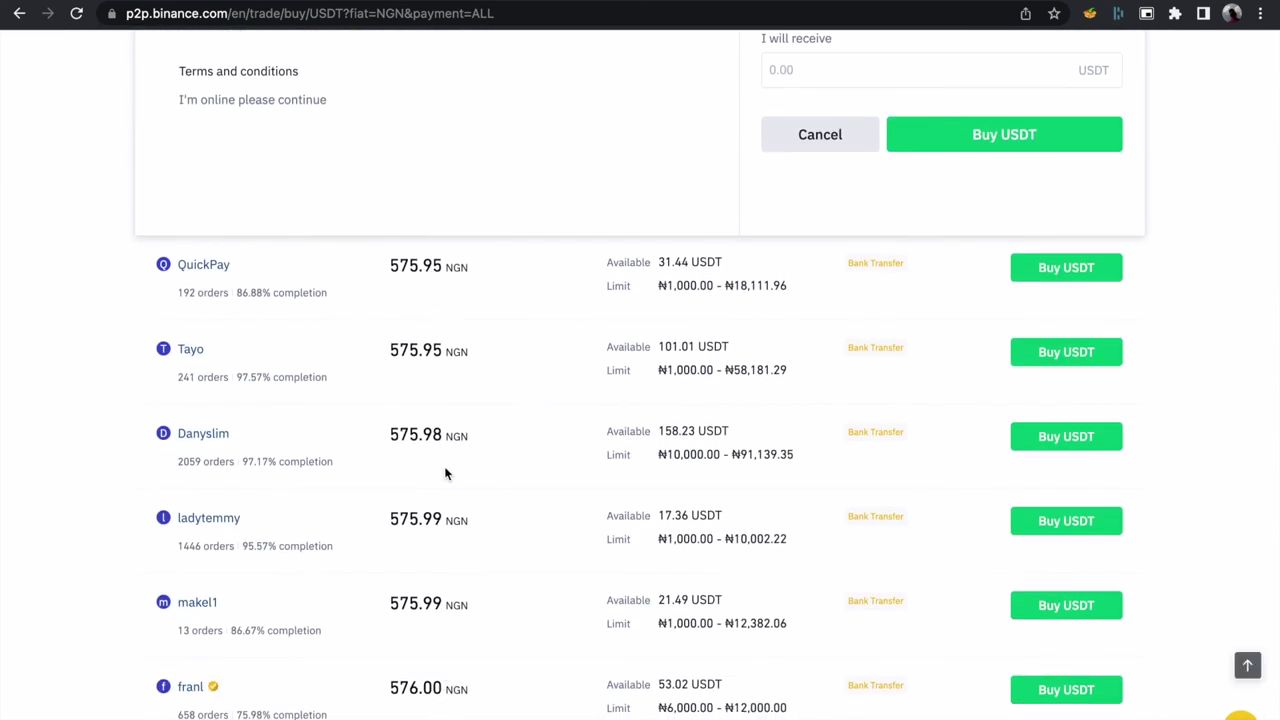
pyautogui.scroll(4, 443, 624)
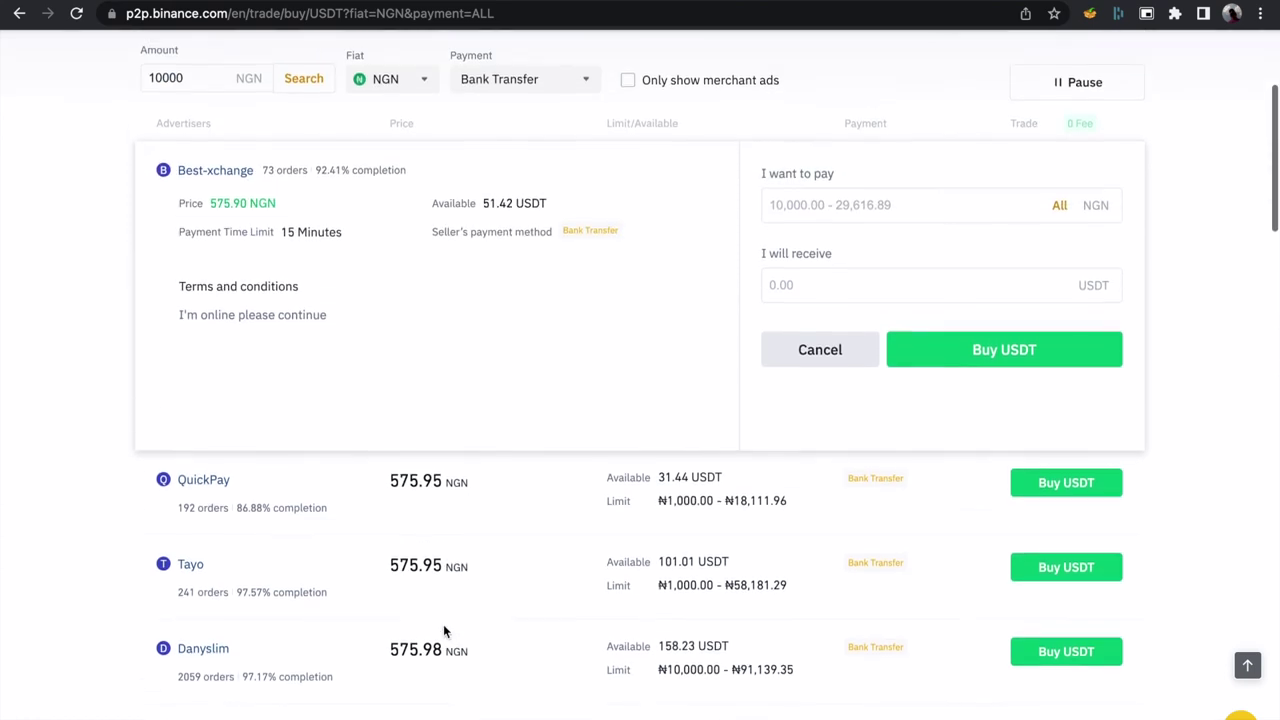
pyautogui.scroll(1, 443, 624)
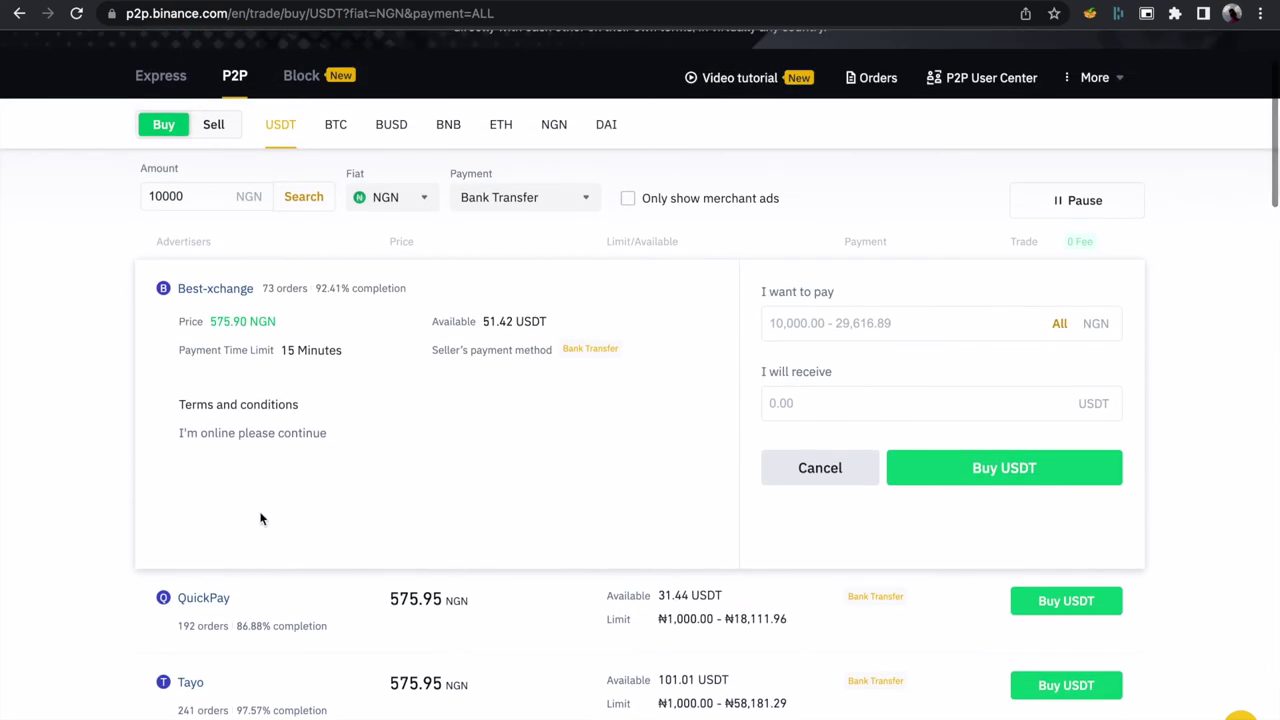
pyautogui.click(909, 336)
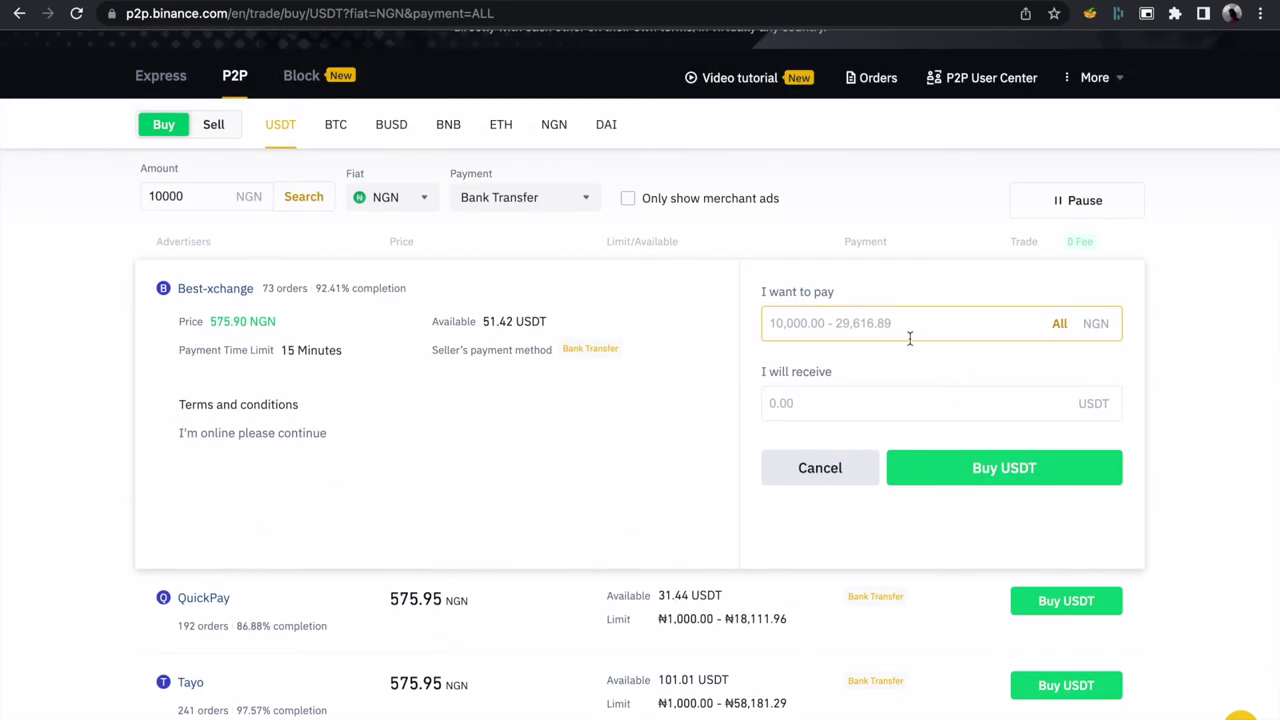
pyautogui.write('10000')
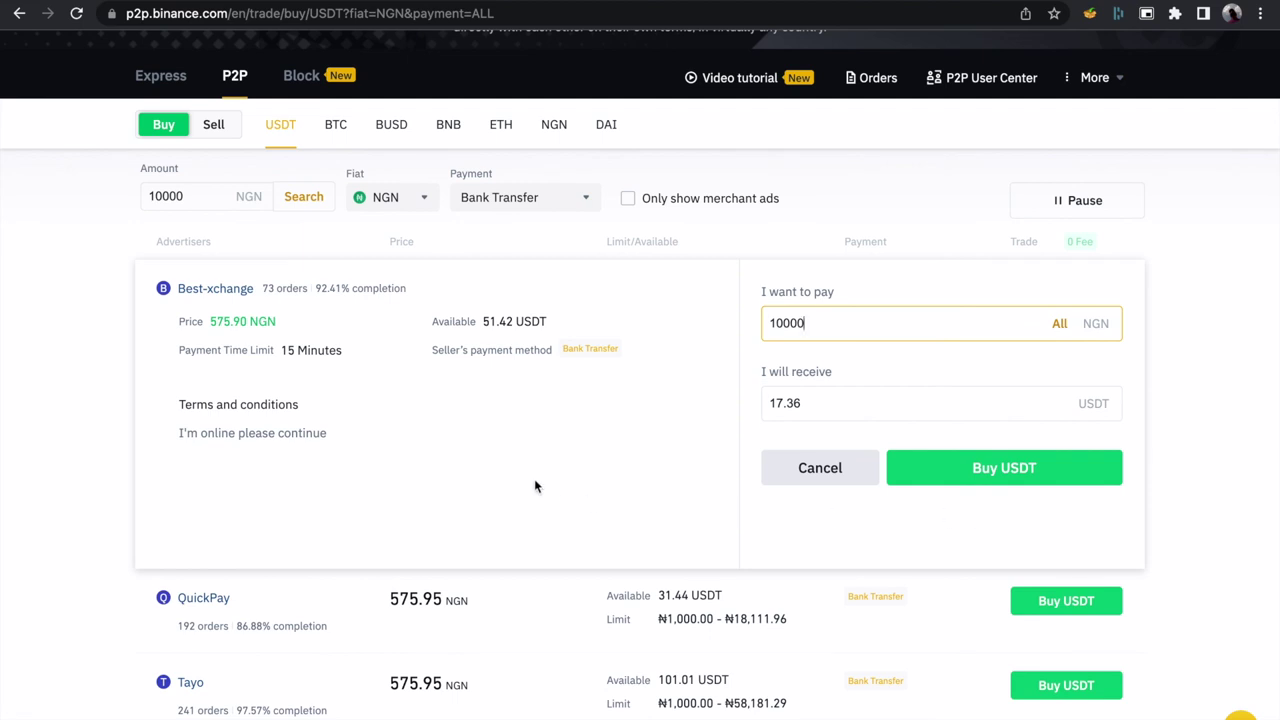
# Switch to the USDT sell offers for 10000 NGN by bank transfer and look over the advertisers.
pyautogui.scroll(2, 534, 482)
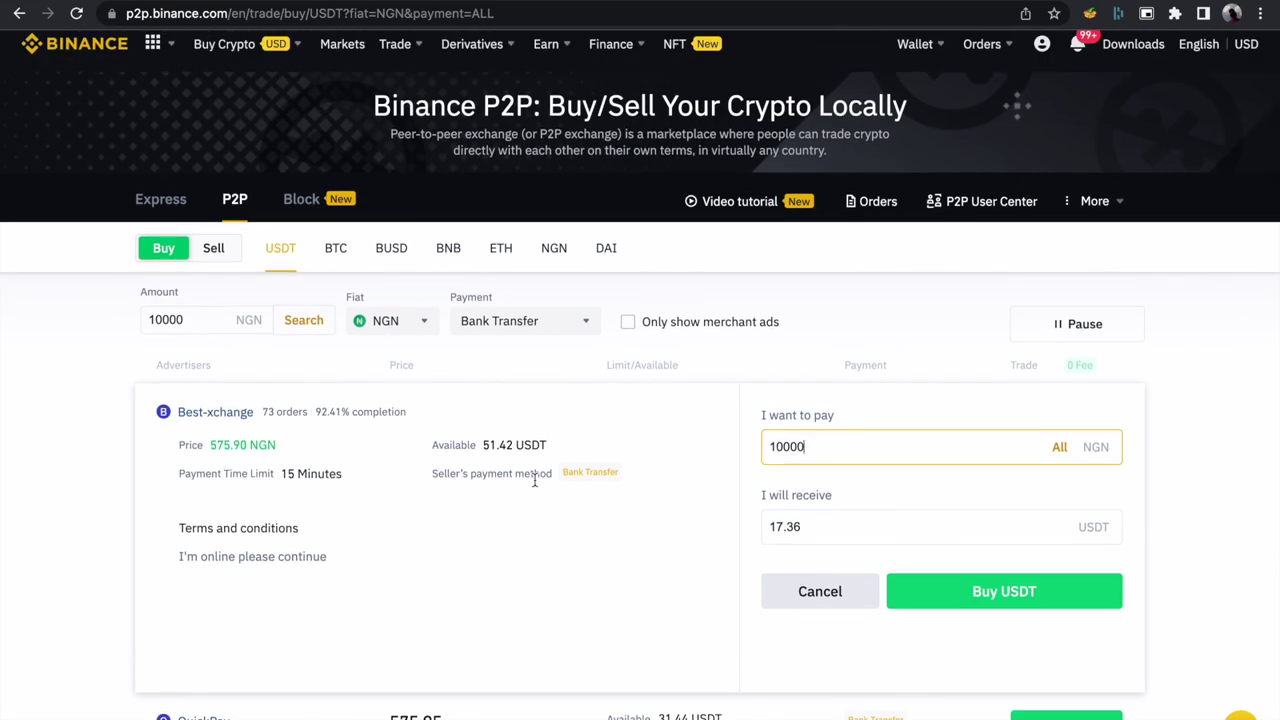
pyautogui.click(212, 250)
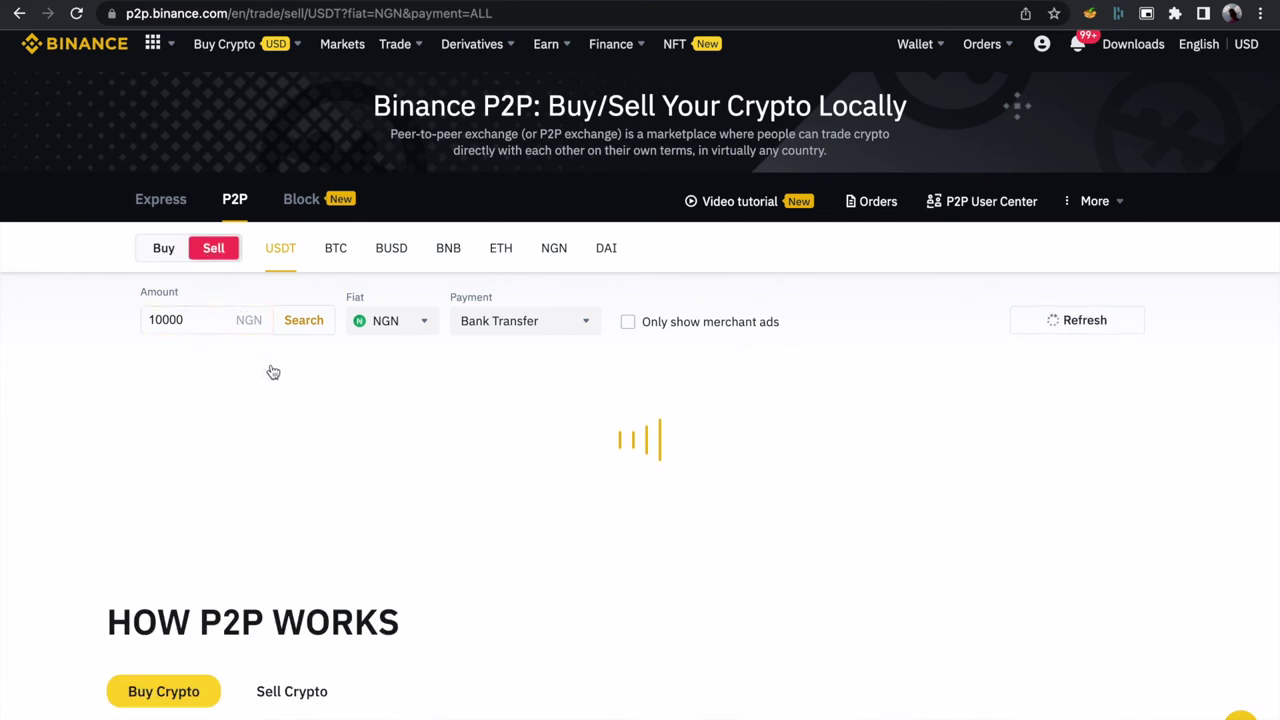
pyautogui.click(172, 323)
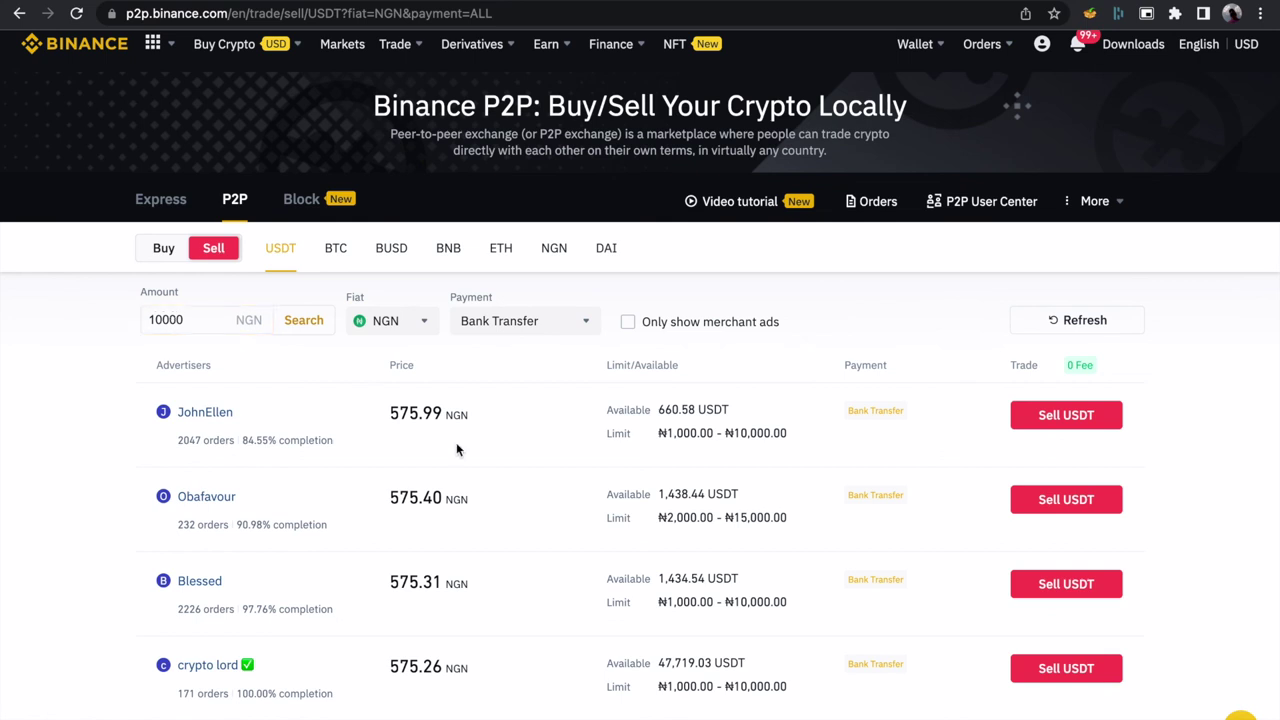
pyautogui.scroll(-3, 520, 503)
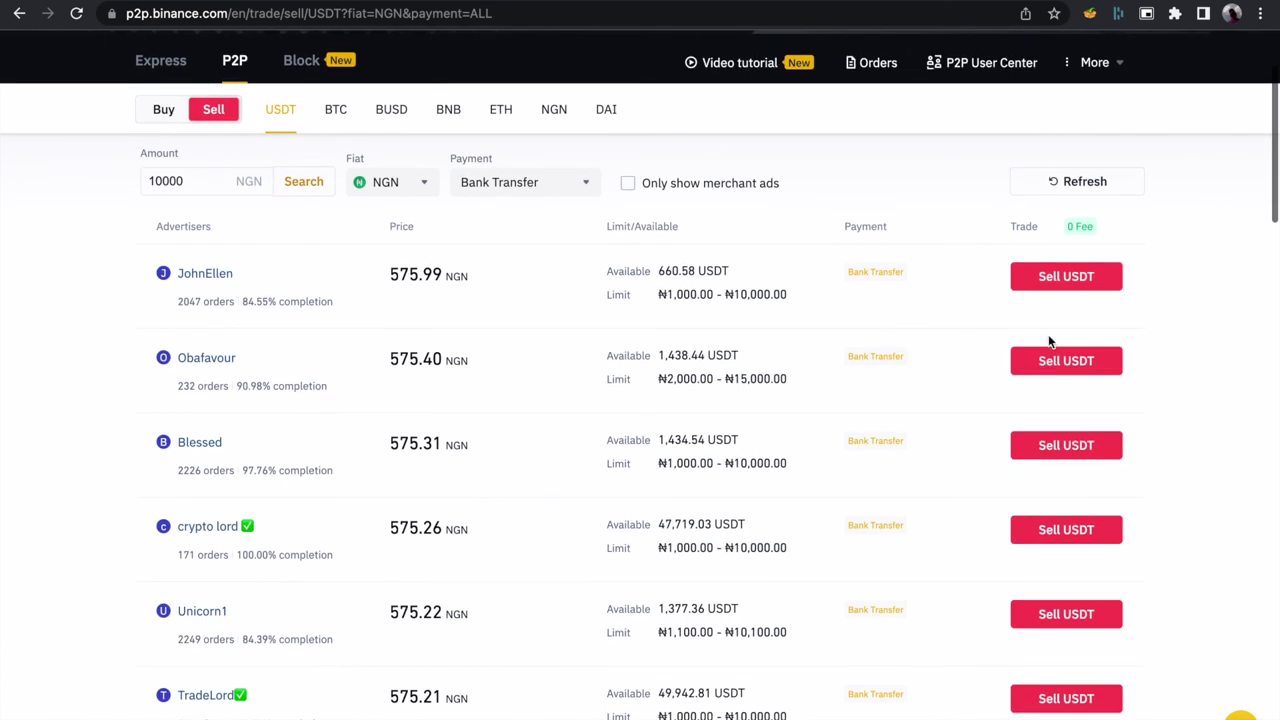
# Open the first advertiser's USDT sell offer to view its order form, and close it without selling.
pyautogui.click(1063, 277)
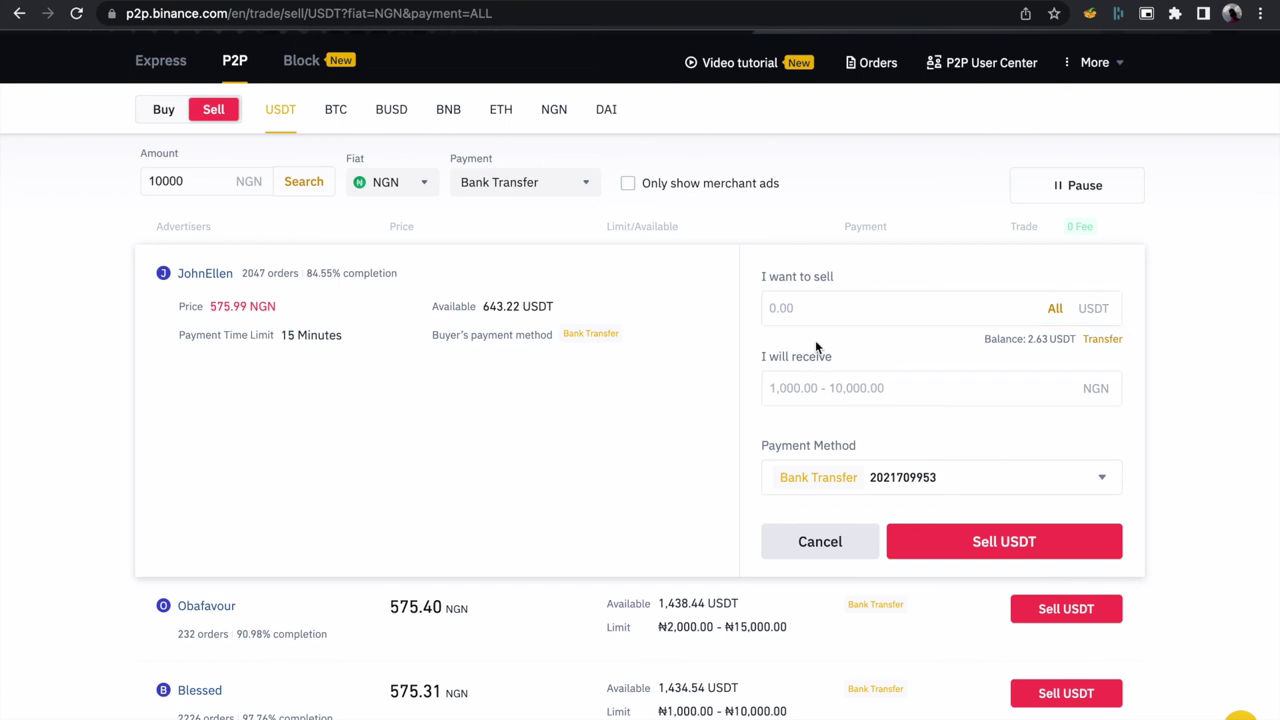
pyautogui.click(820, 542)
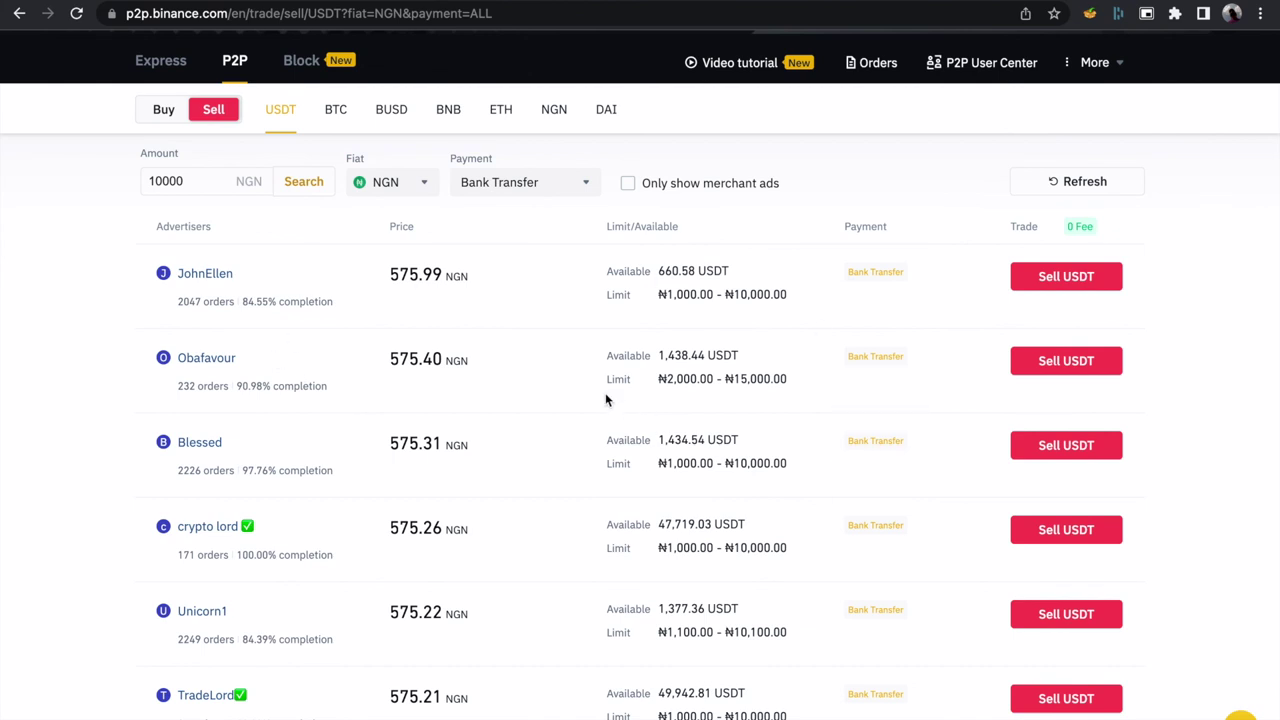
pyautogui.scroll(2, 605, 400)
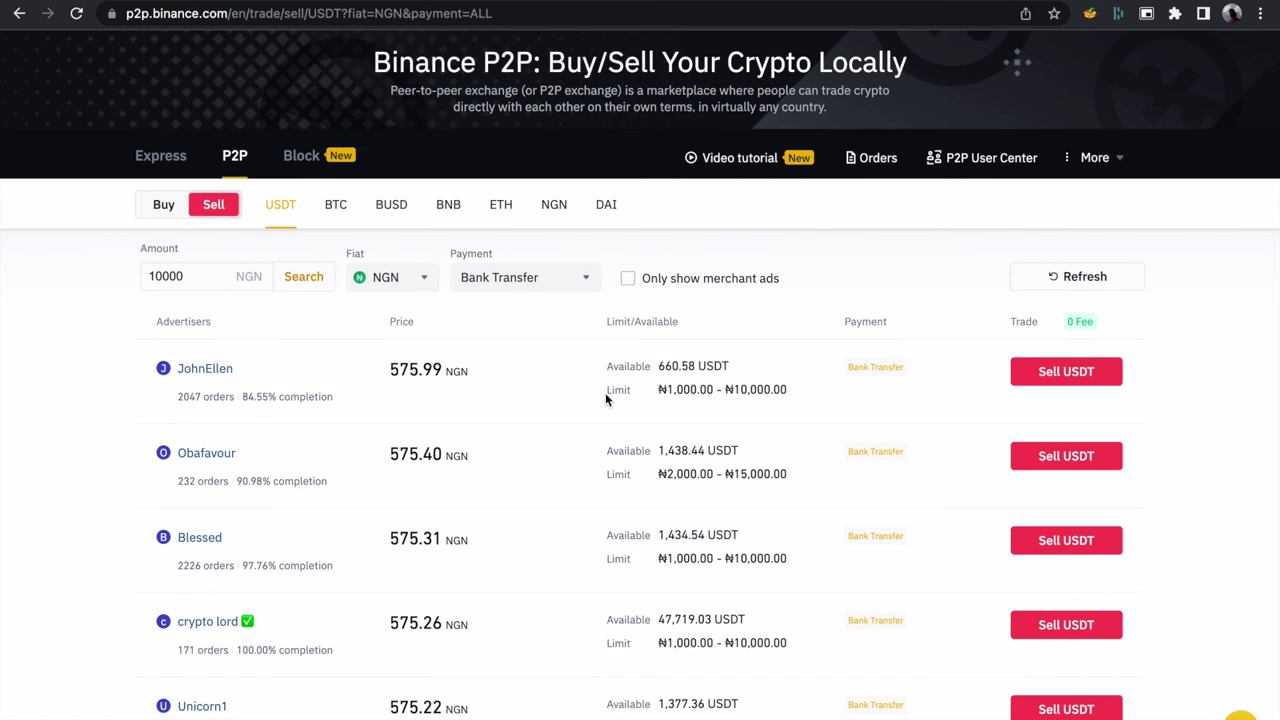